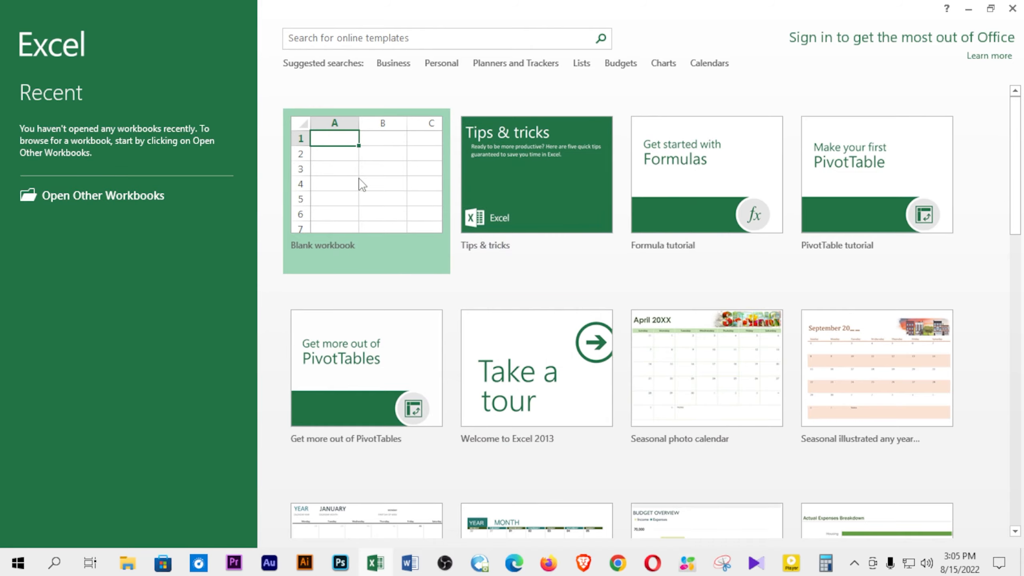
- Open a blank workbook and enlarge the sheet view to 160%
scroll(264, 236, "up", 4, "ctrl")
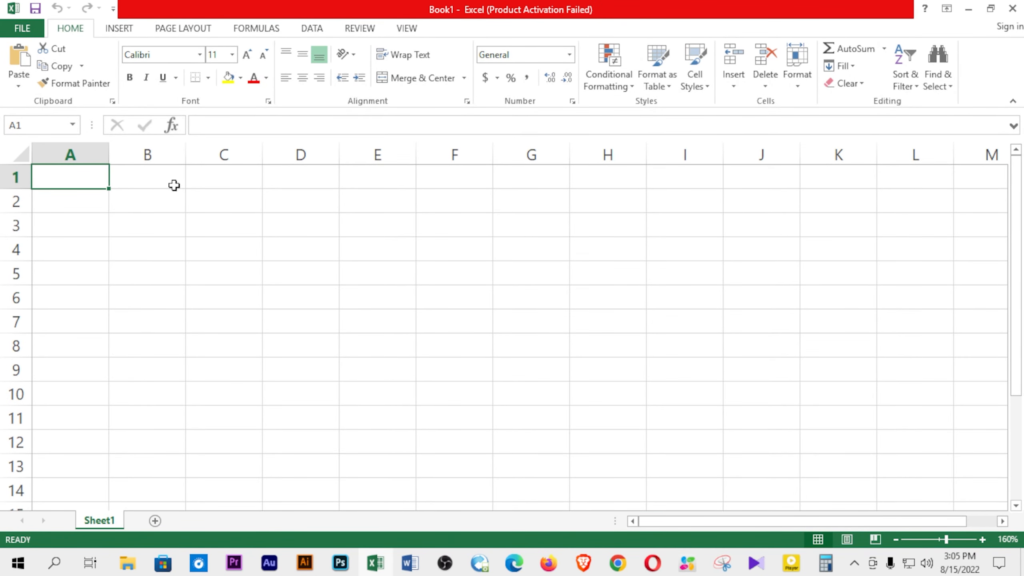
left_click(145, 178)
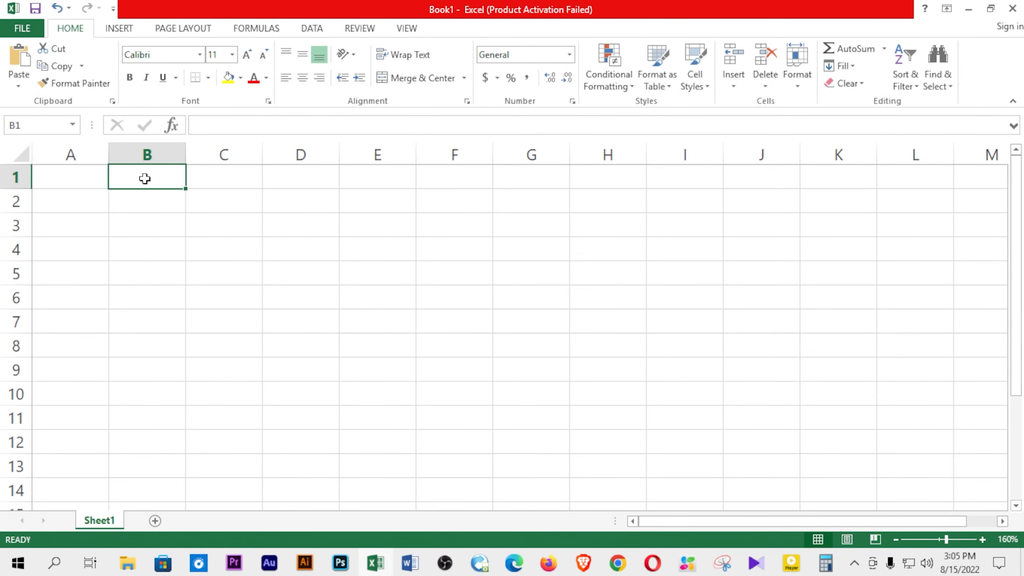
left_click(150, 218)
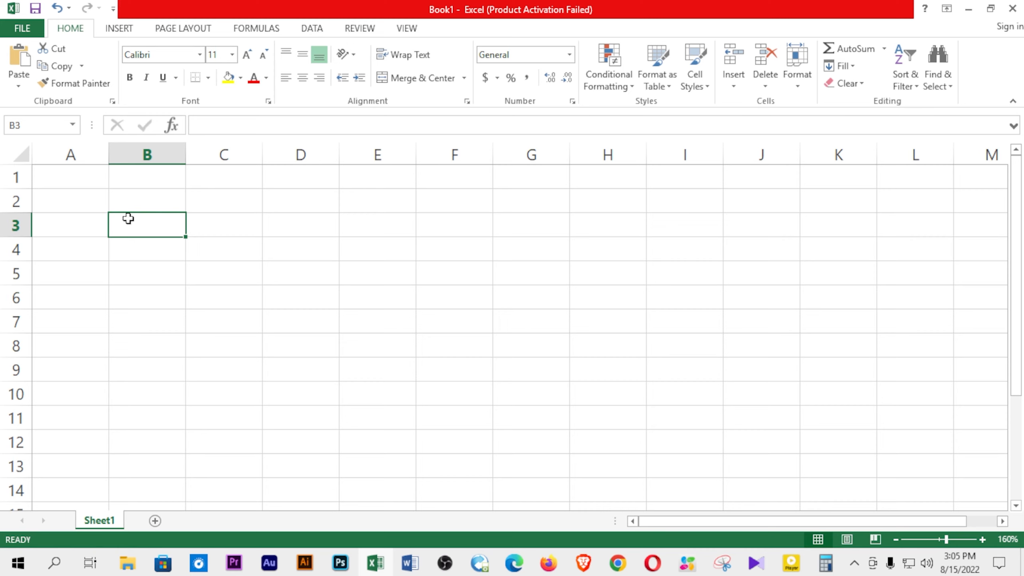
- Enter 150 in cell A1 and 100 in cell B2
left_click(74, 183)
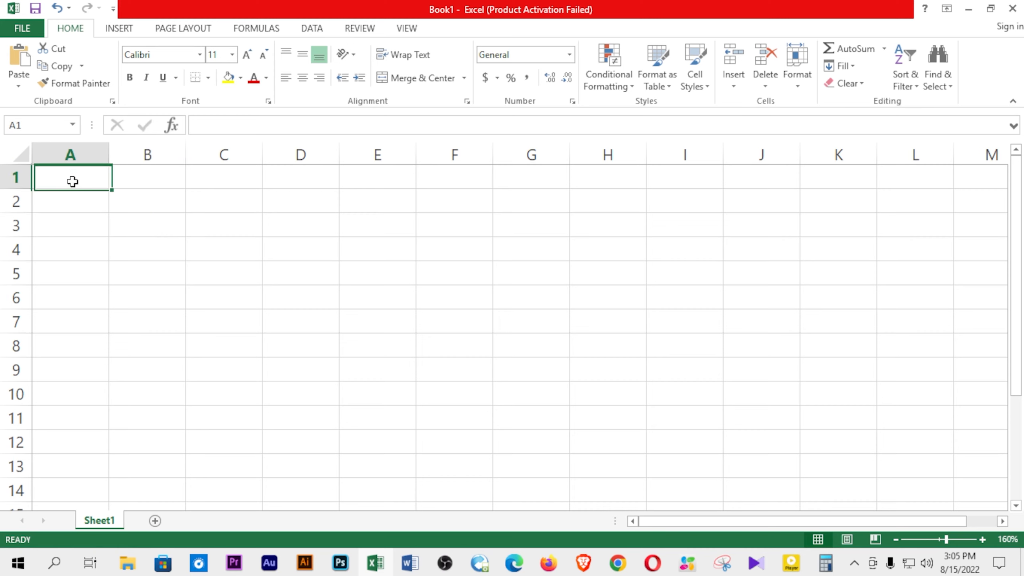
type("150")
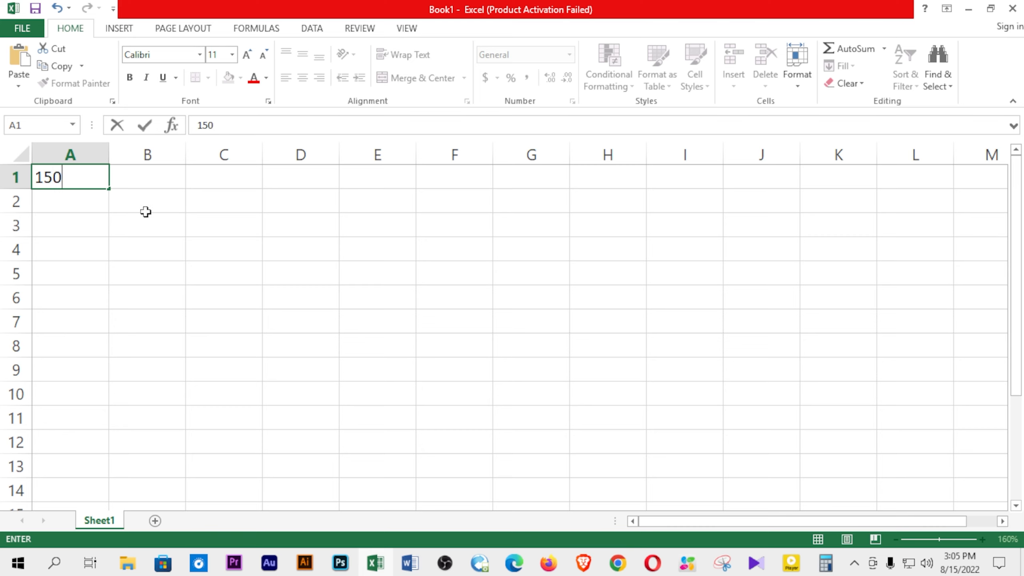
left_click(142, 196)
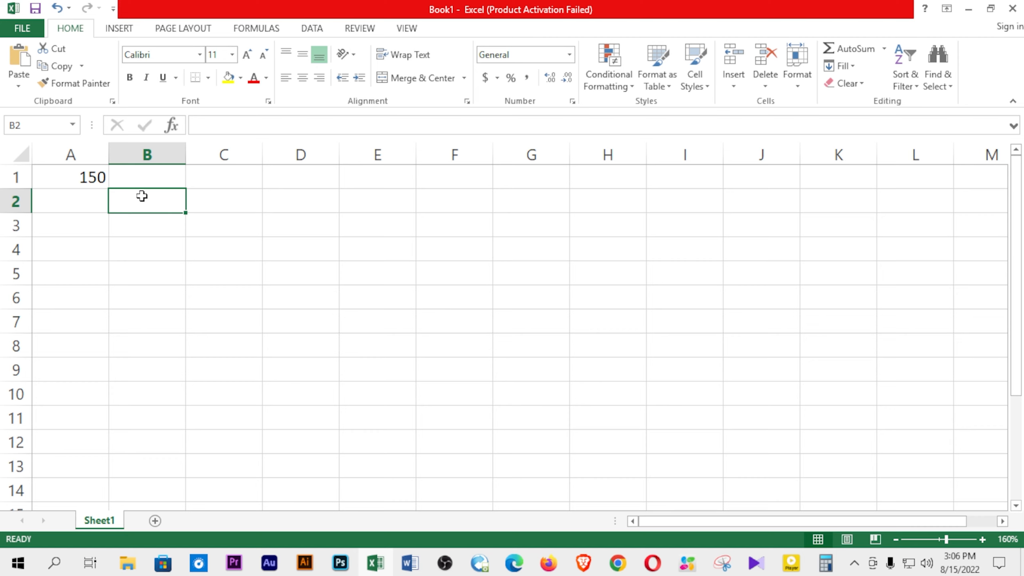
type("100")
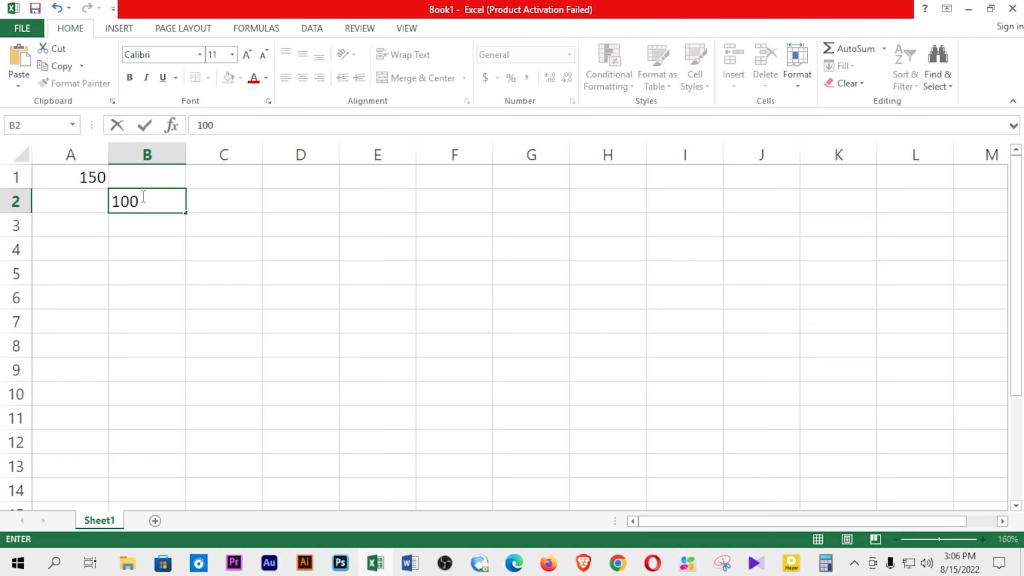
left_click(311, 263)
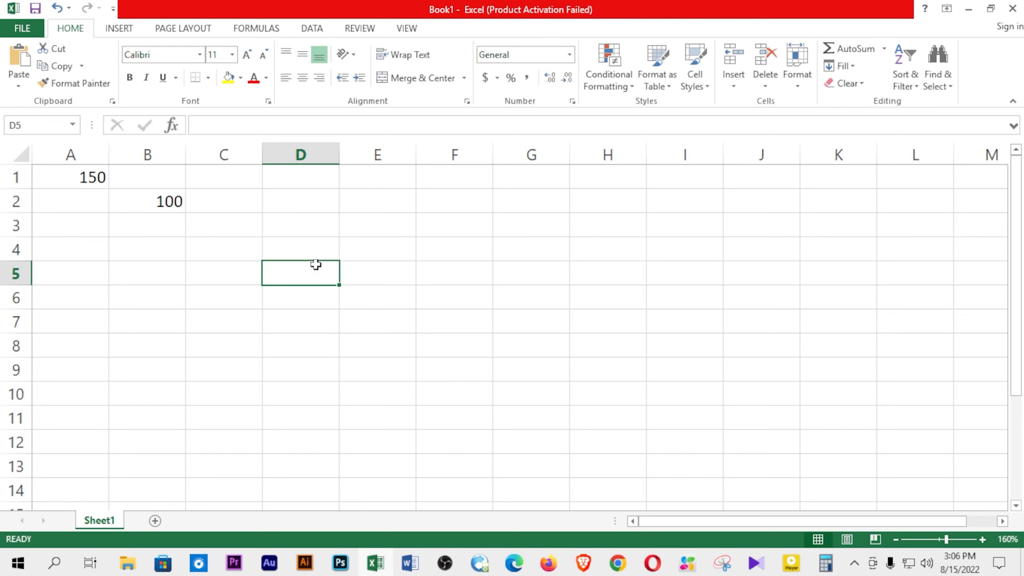
- Add the two numbers in cell D1 with the formula =A1+B2
left_click(78, 175)
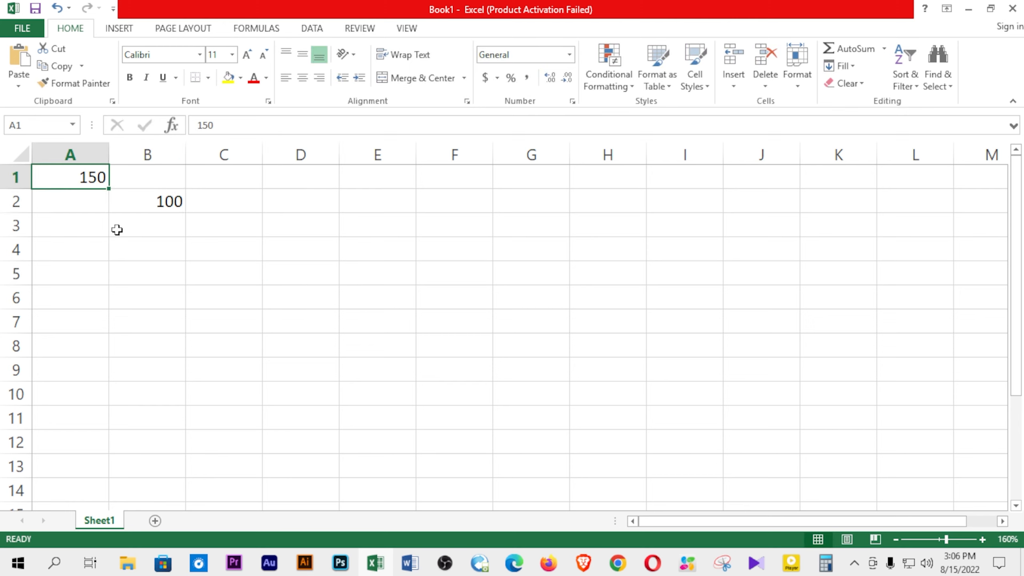
left_click(160, 206)
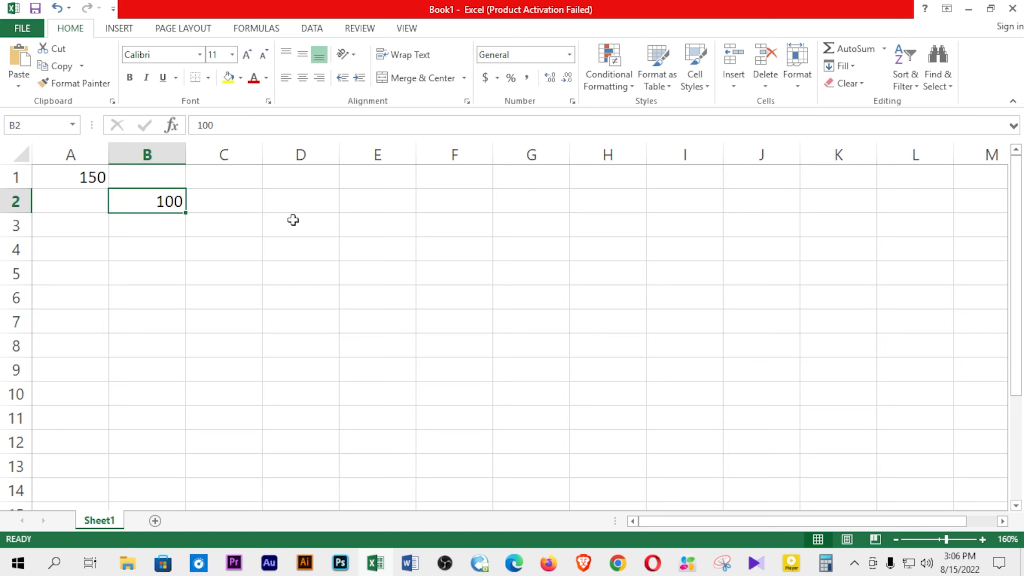
left_click(298, 176)
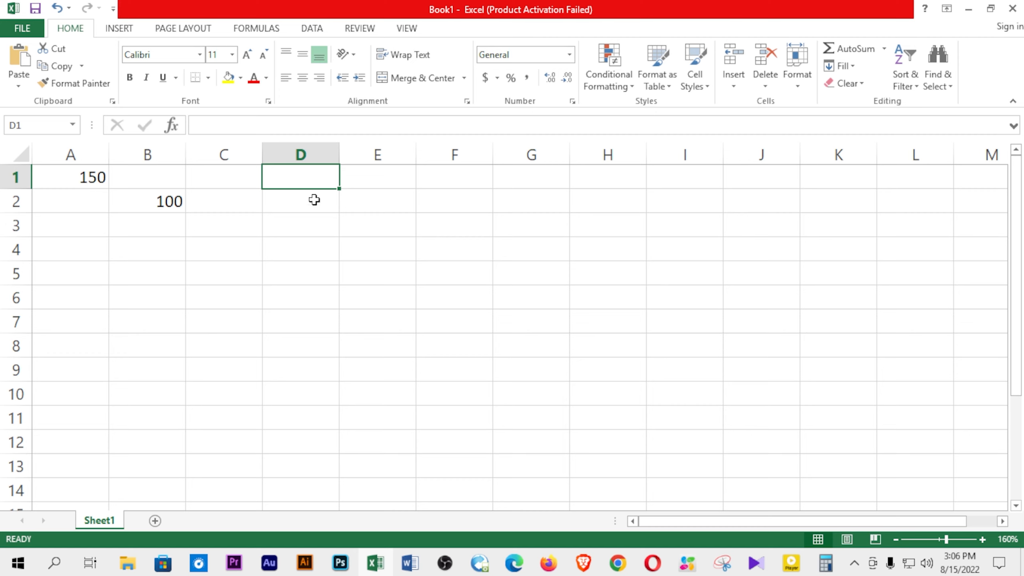
left_click(210, 129)
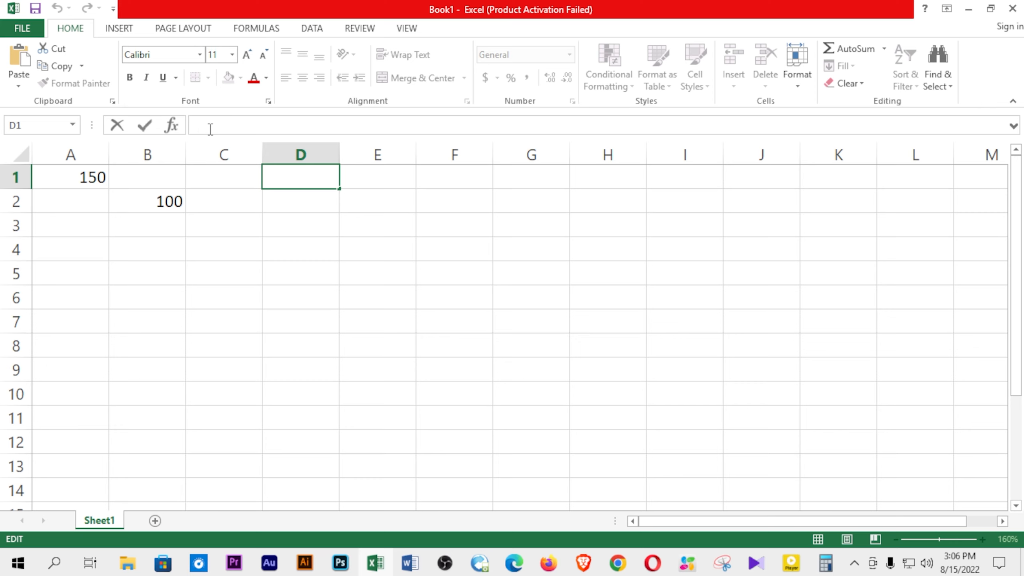
type("=")
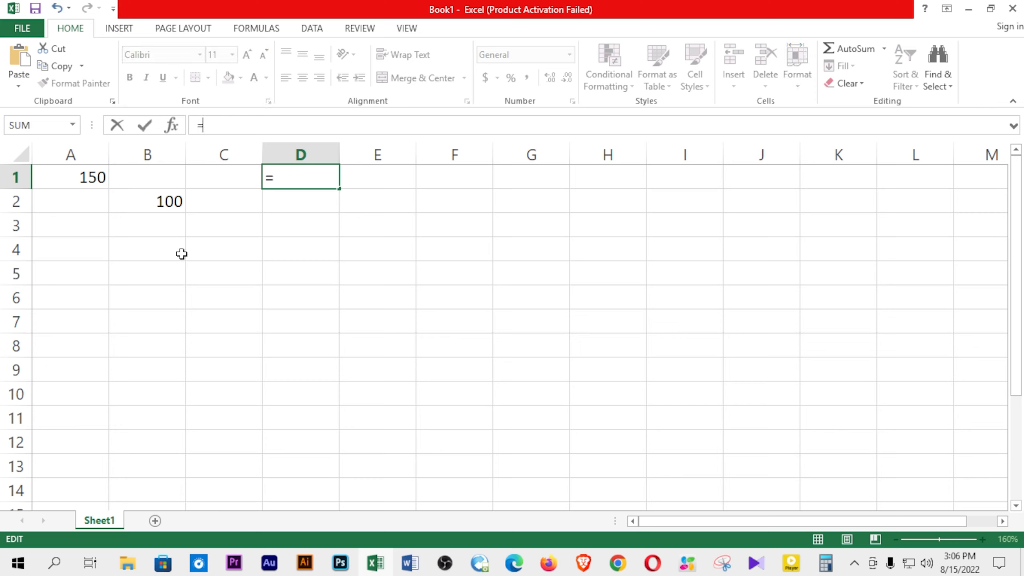
left_click(89, 176)
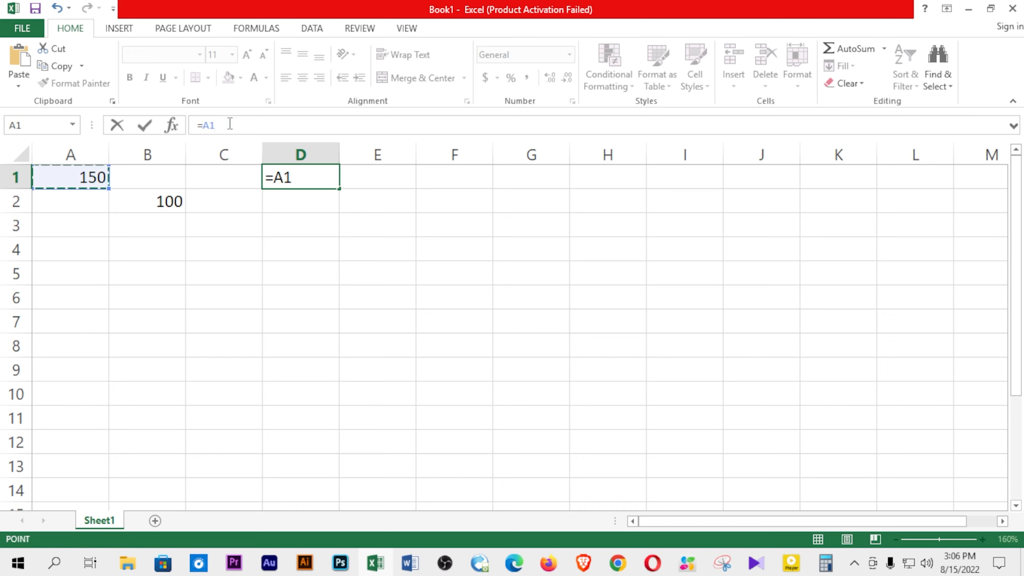
type("+")
left_click(164, 205)
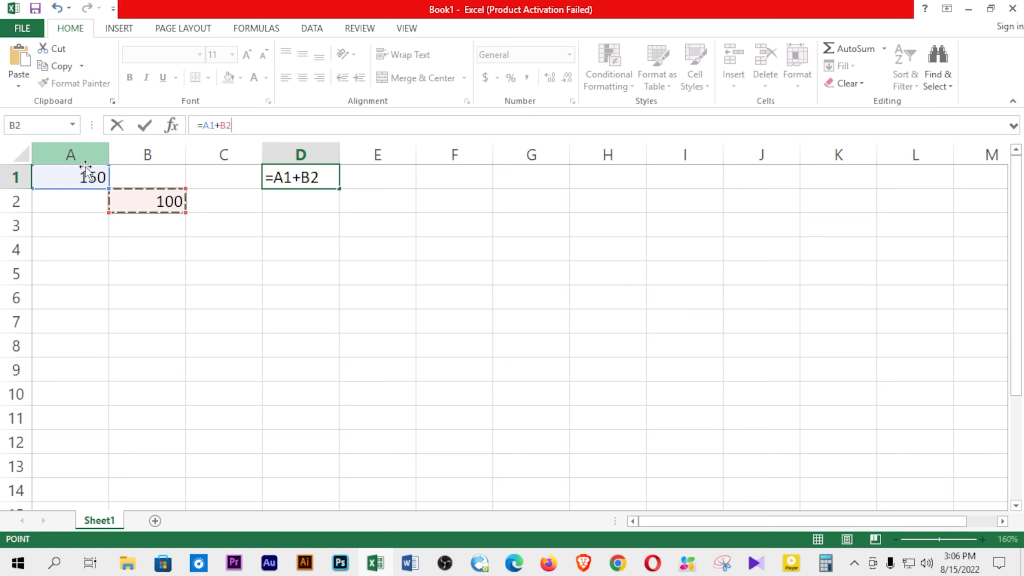
key("Return")
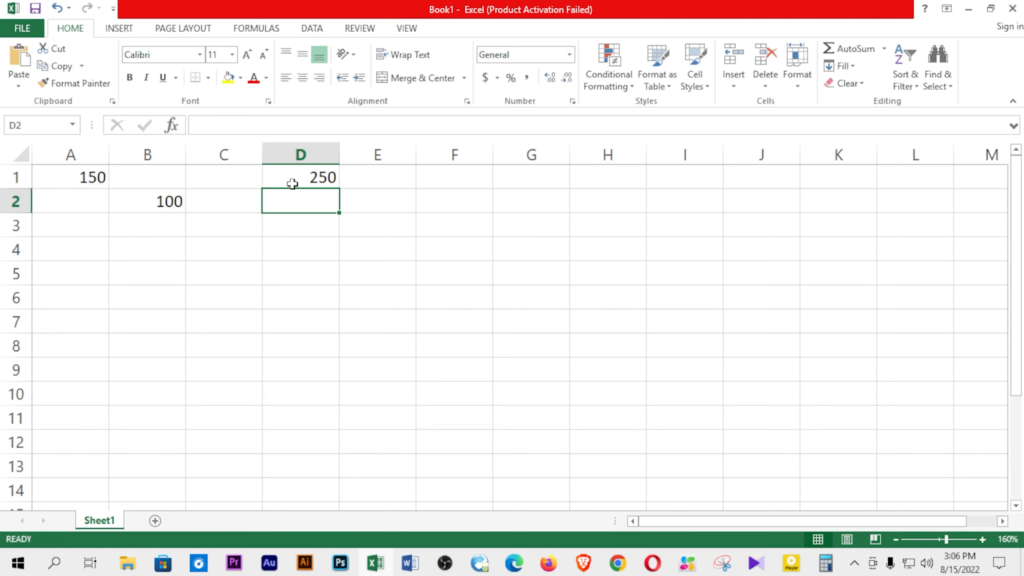
- Change the value in cell A1 to 1150
double_click(89, 182)
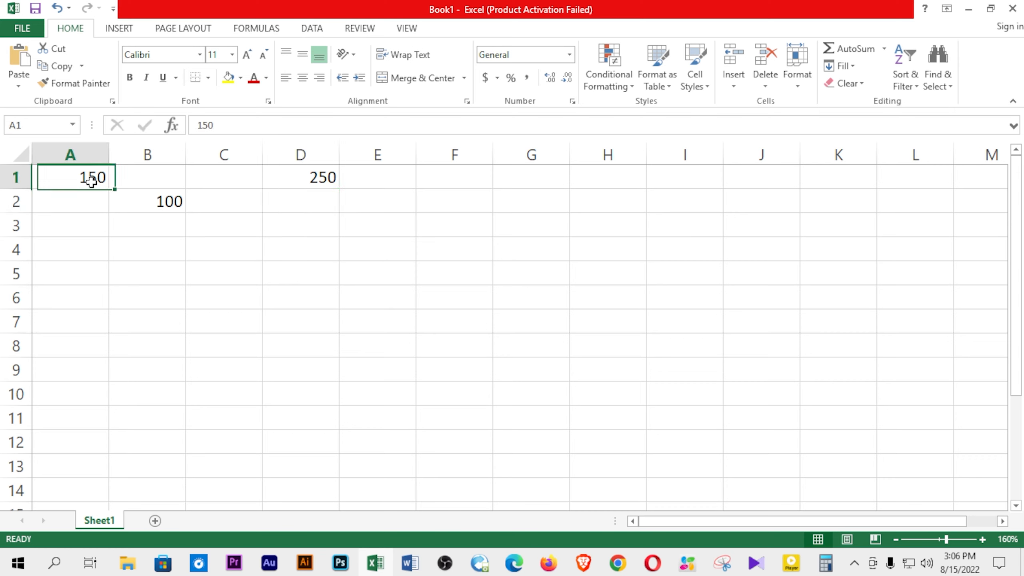
type("1")
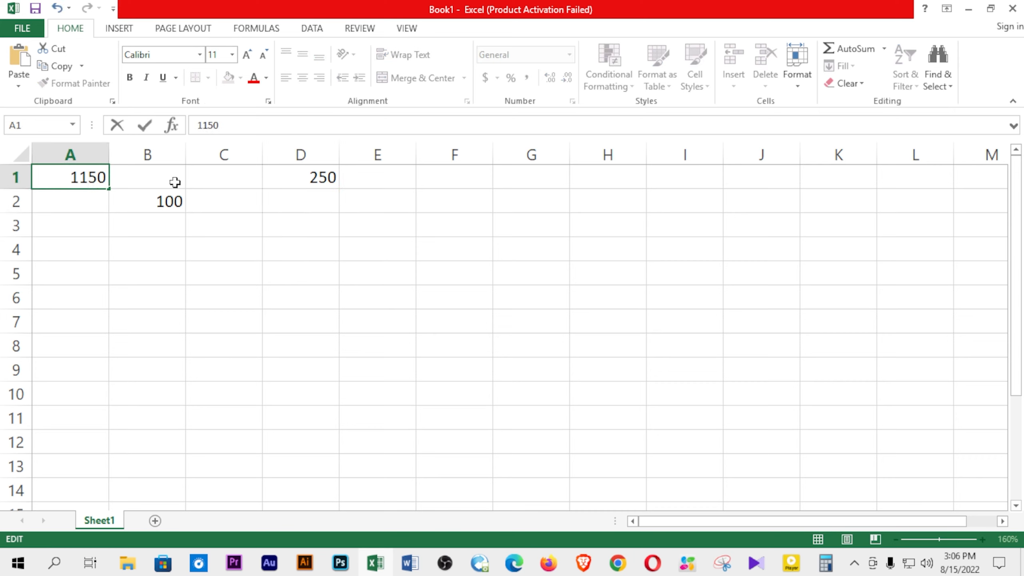
left_click(146, 234)
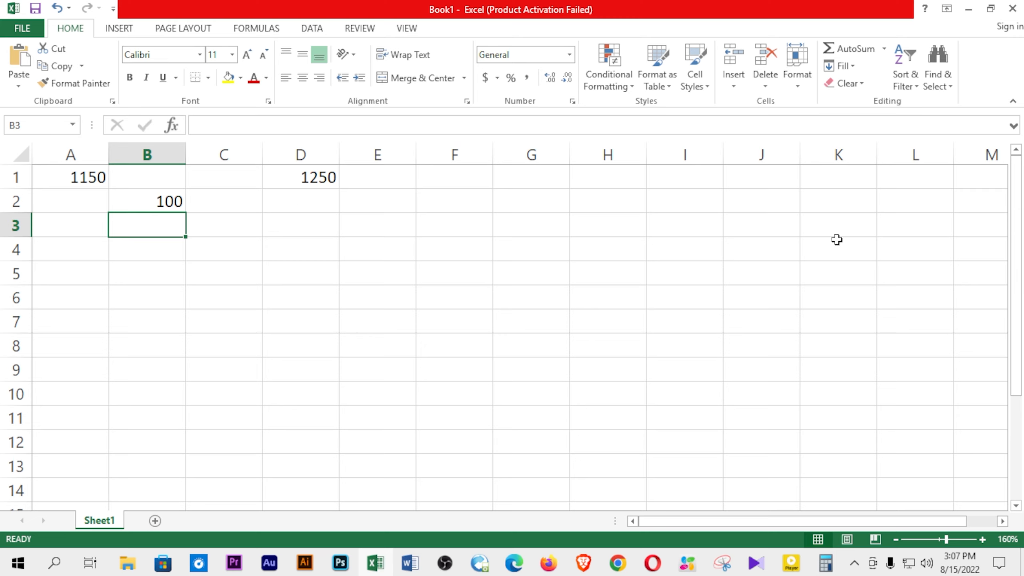
- Undo all the cell entries made for the addition example
key("ctrl+z")
key("ctrl+z")
key("ctrl+z")
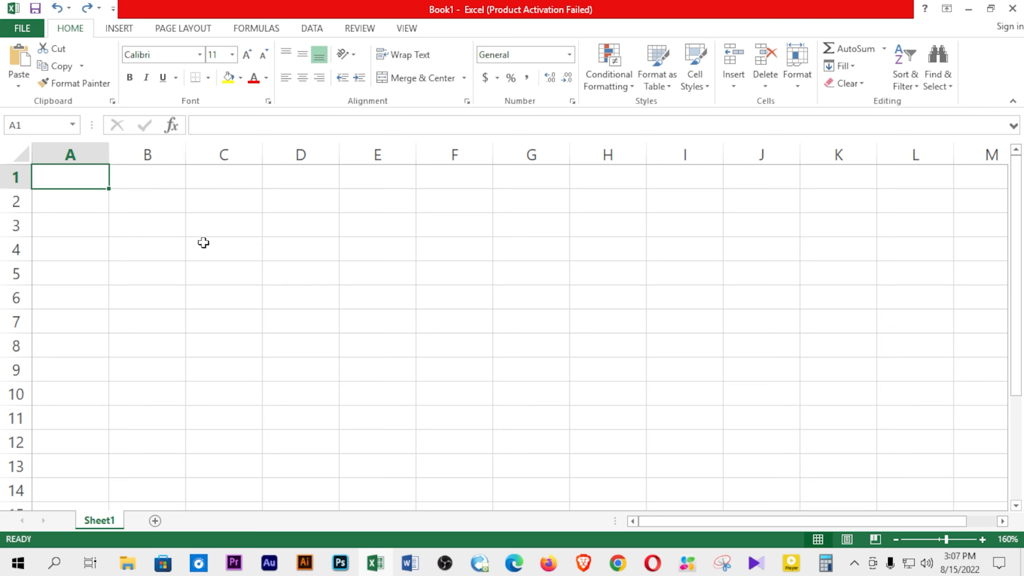
- Enter 150 in cell A1 and 100 in cell B2 again
type("150")
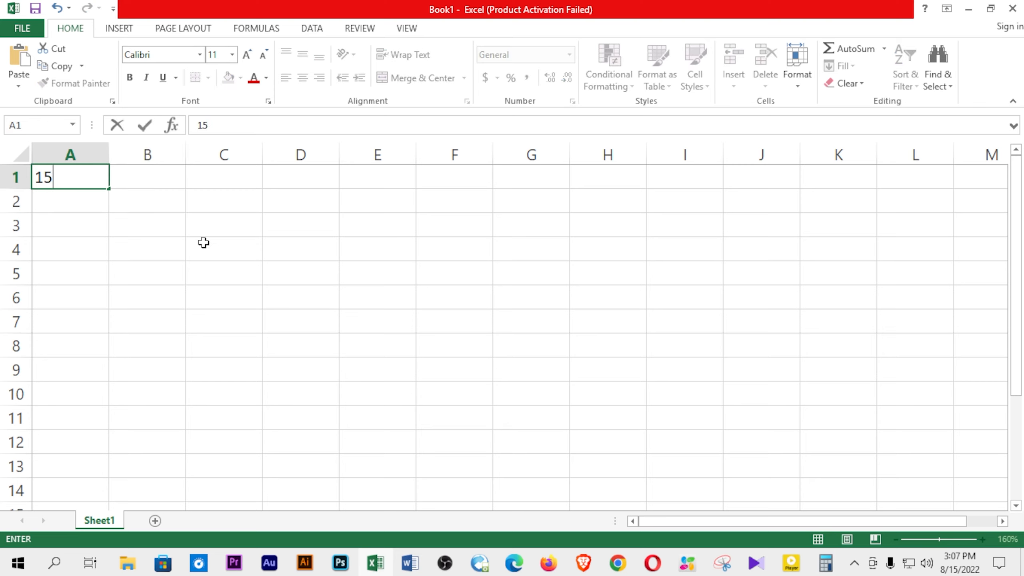
left_click(167, 197)
type("100")
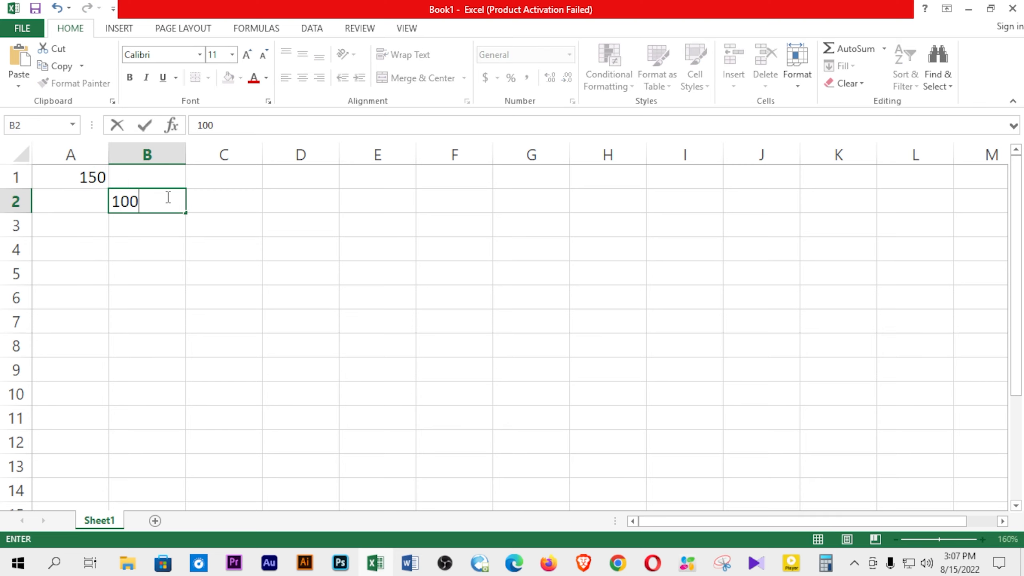
- Subtract the second number from the first in cell D2 with the formula =A1-B2
left_click(299, 200)
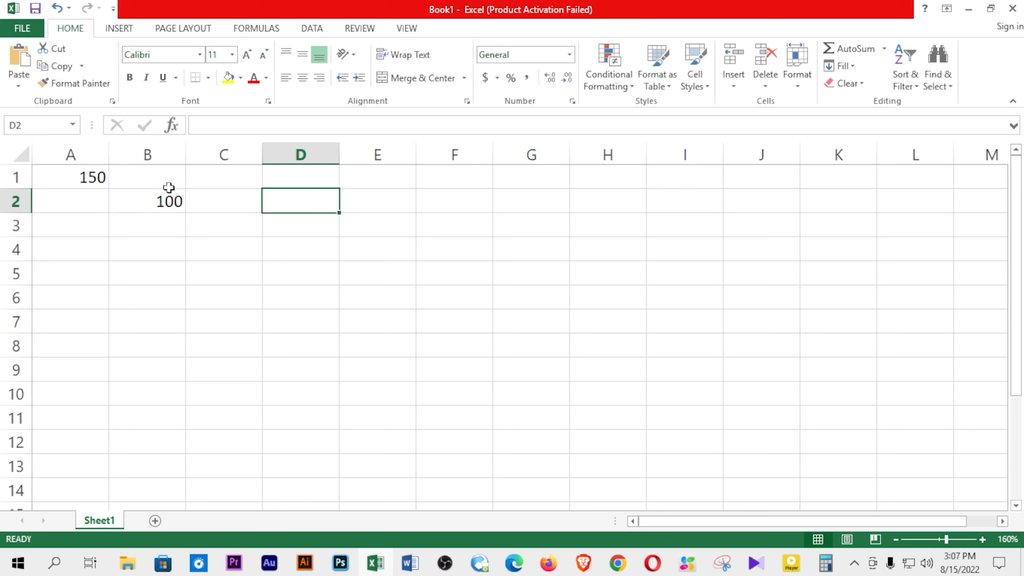
left_click(234, 126)
type("=")
left_click(75, 176)
type("-")
left_click(153, 205)
key("Return")
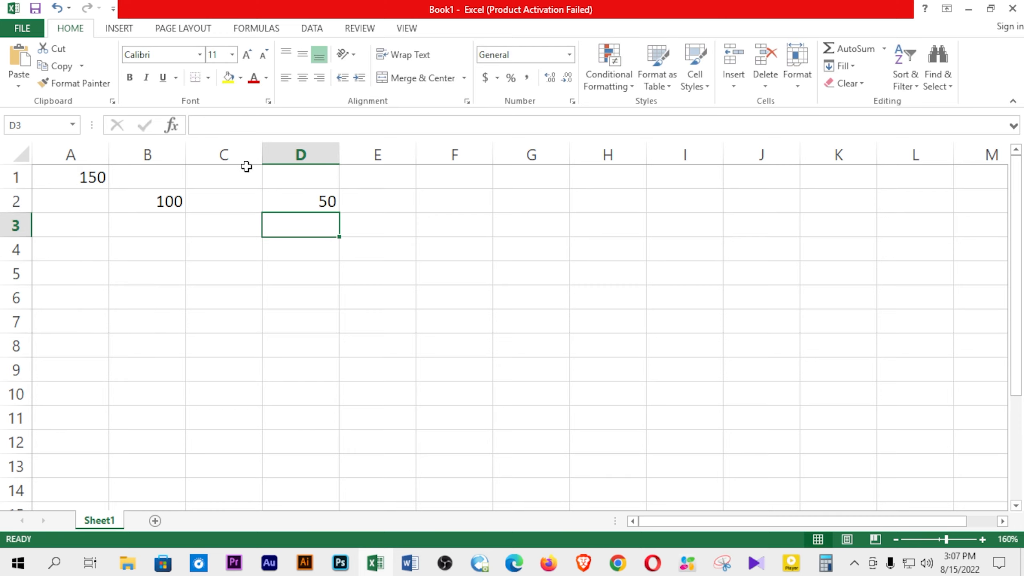
- Change the value in cell A1 to 250
left_click(86, 175)
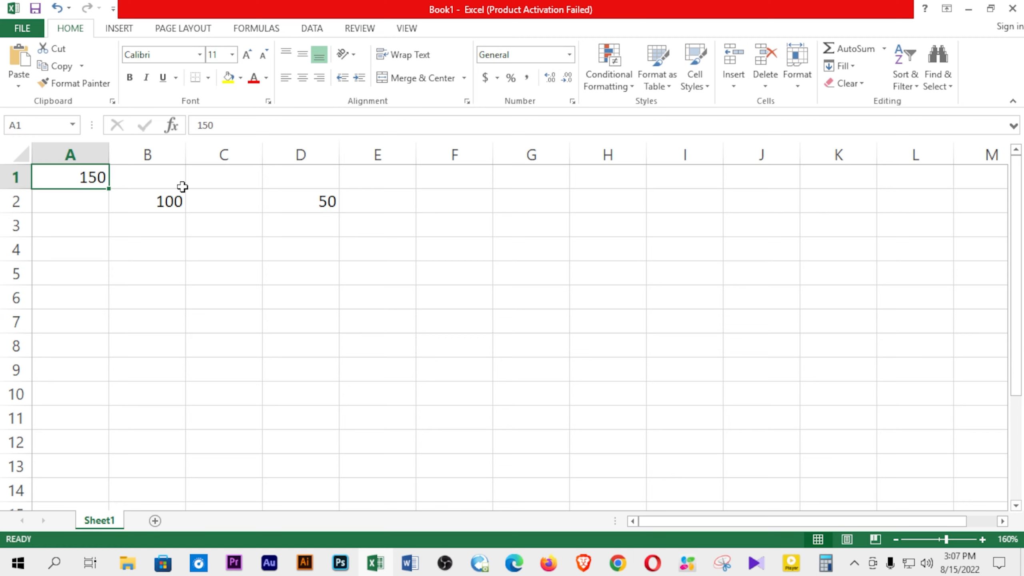
type("250")
key("Return")
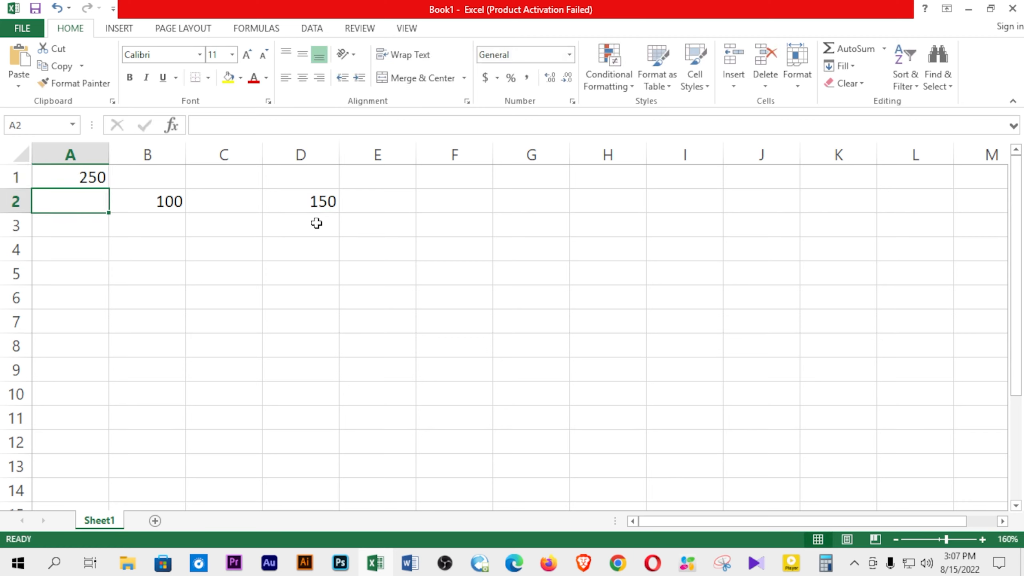
- Edit the formula in cell D2 so it multiplies the two cells as =A1*B2
left_click(92, 183)
left_click(301, 196)
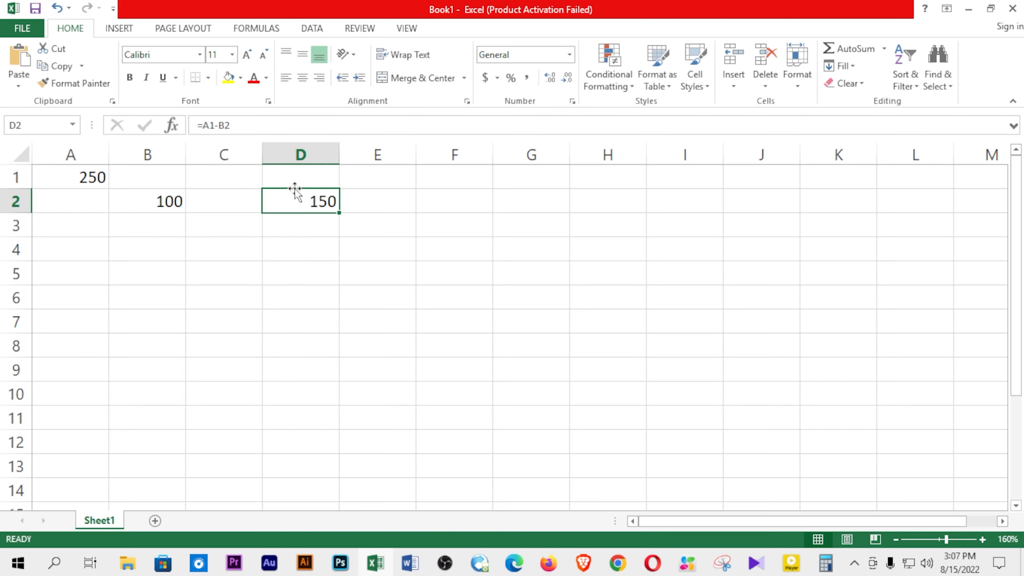
left_click(212, 125)
key("Right")
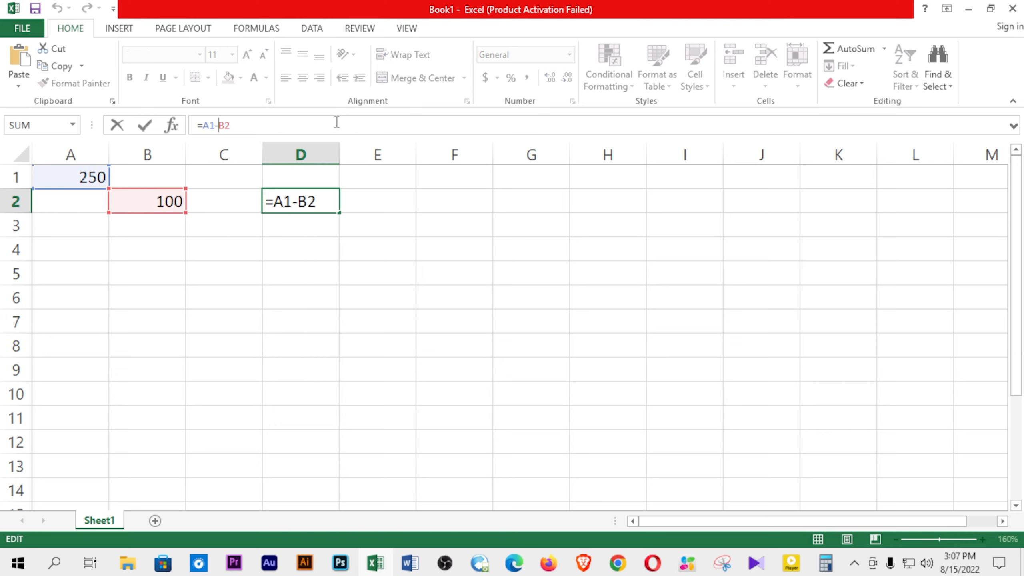
key("BackSpace")
type("-")
key("BackSpace")
type("*")
key("Return")
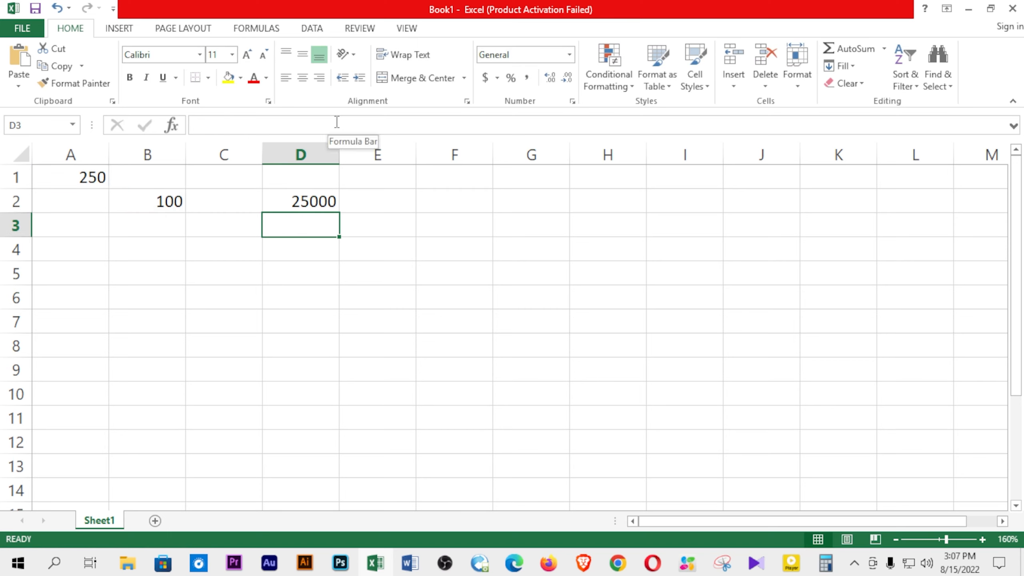
- Change the value in cell B2 to 10
left_click(156, 204)
type("10")
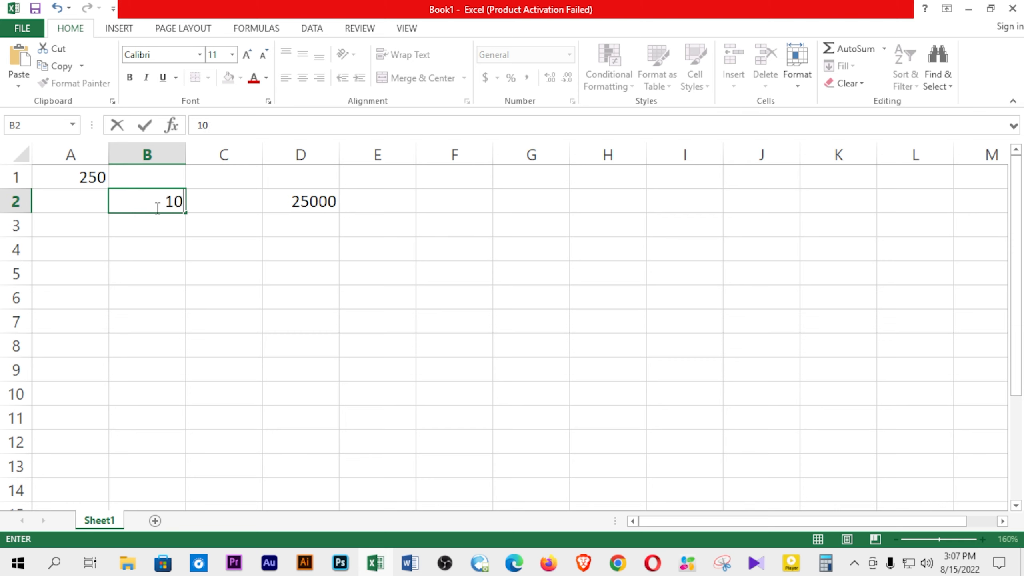
key("Return")
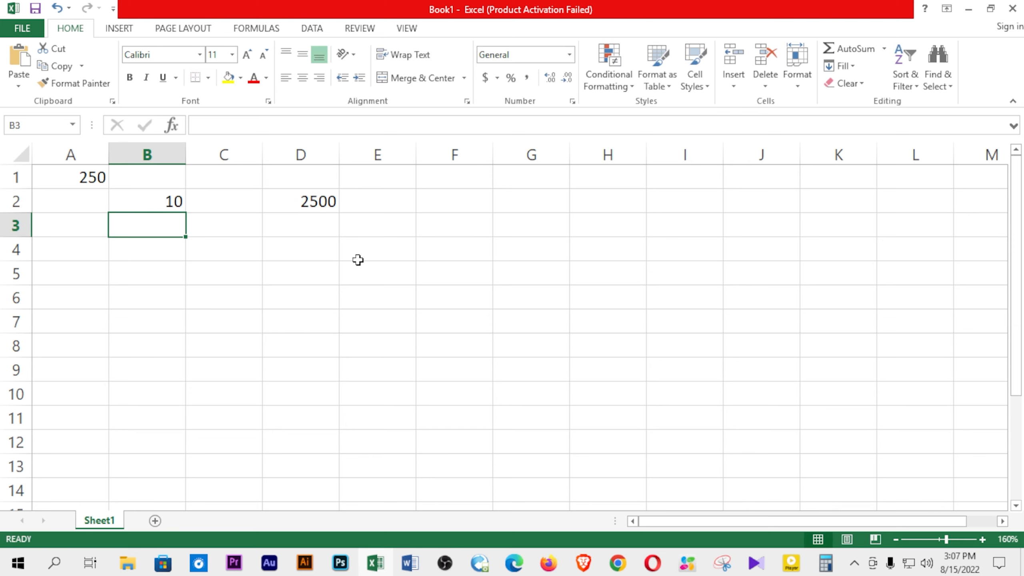
- Undo all the entries made for the subtraction and multiplication examples
key("ctrl+z")
key("ctrl+z")
key("ctrl+z")
key("ctrl+z")
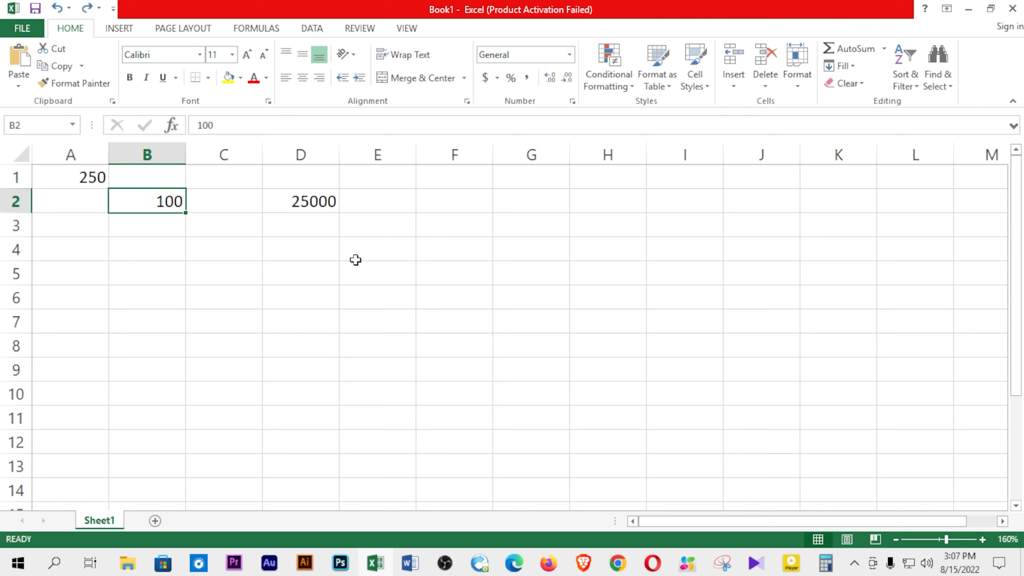
key("ctrl+z")
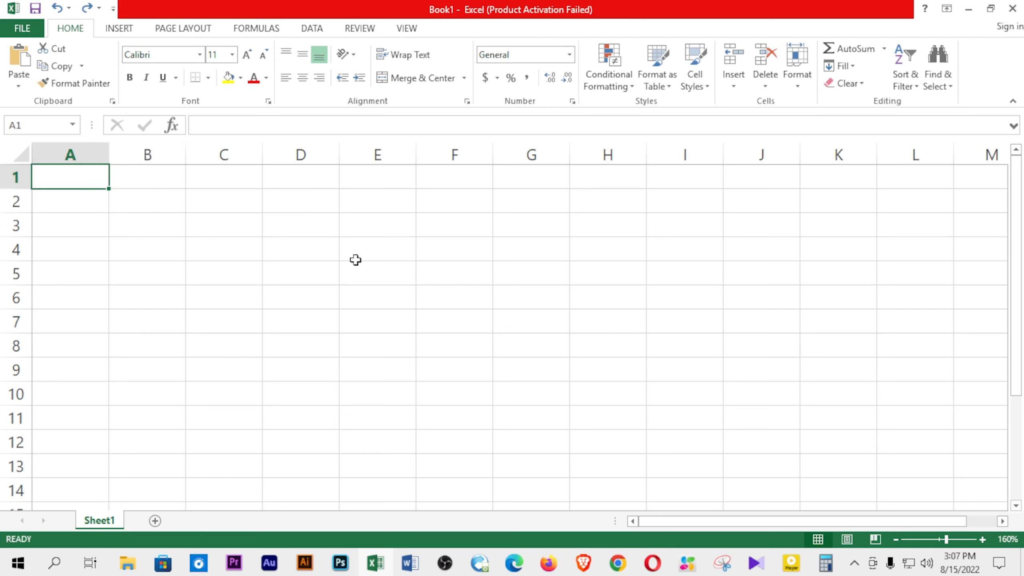
- Enter the numbers 50, 20, 10 and 30 down column A in cells A1 to A4
left_click(73, 201)
left_click(72, 179)
type("50")
key("Return")
type("20")
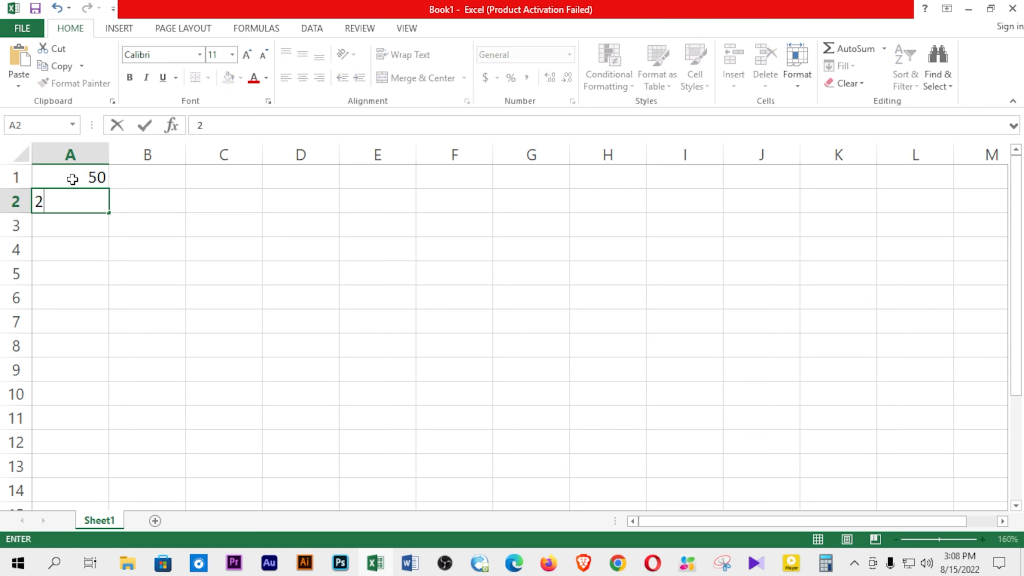
key("Return")
type("10")
key("Return")
type("30")
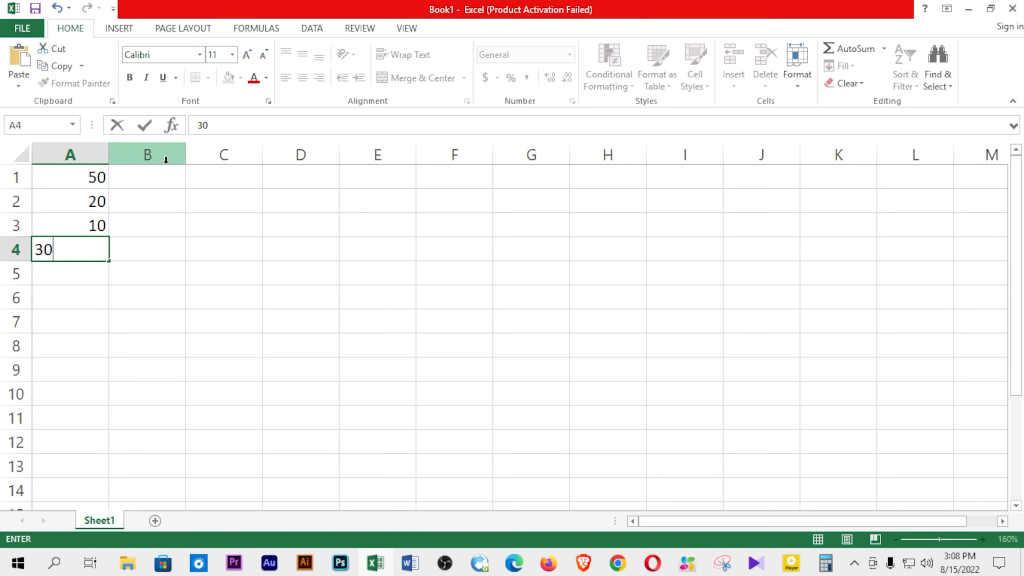
- Enter the numbers 80, 70 and 60 down column C in cells C1 to C3
left_click(237, 183)
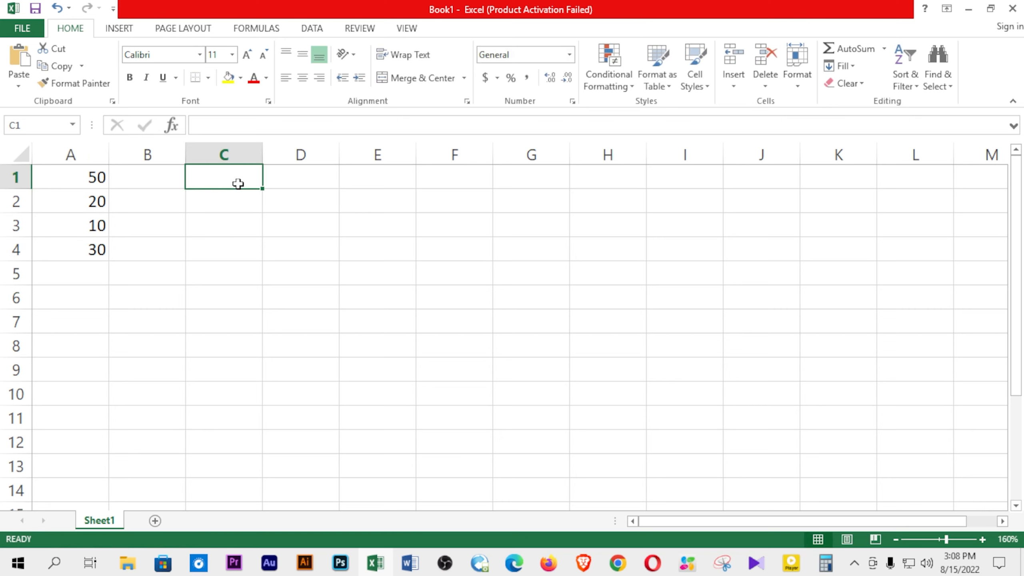
type("80")
key("Return")
type("70")
key("Return")
type("60")
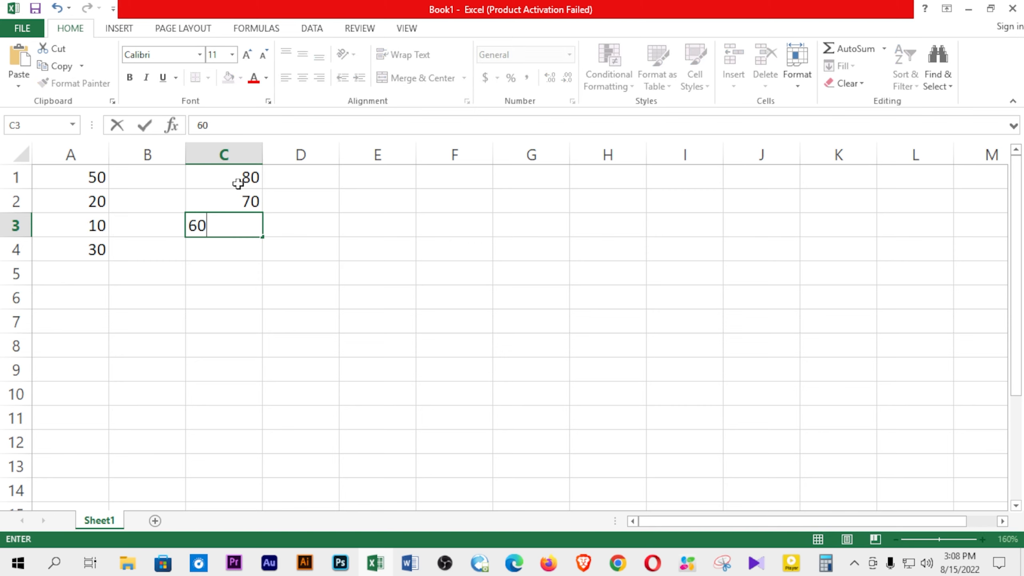
left_click(299, 260)
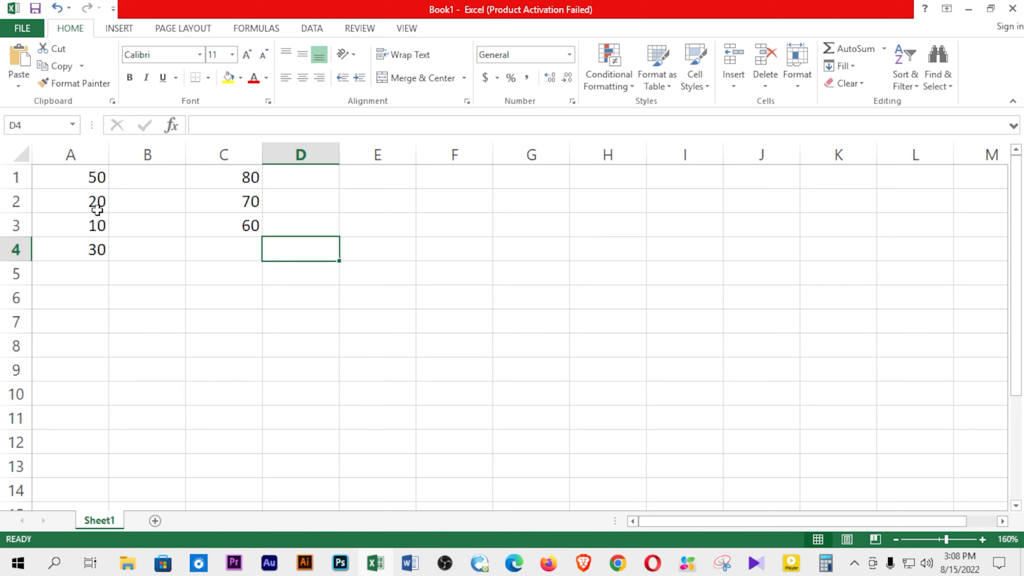
- Use AutoSum to total the column A numbers in cell A5 and the column C numbers in cell C4
left_click(94, 280)
left_click(95, 177)
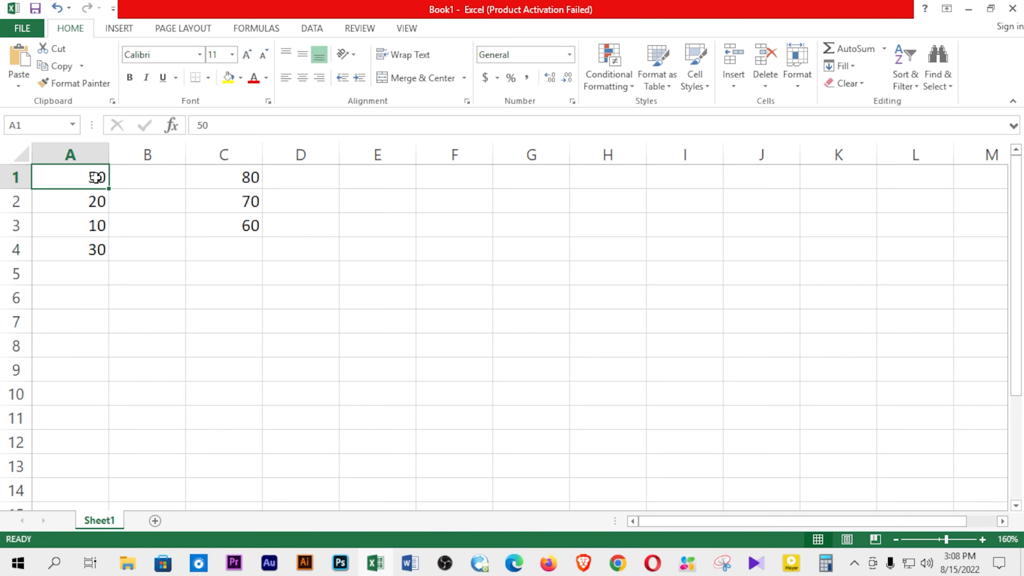
left_click_drag(93, 178, 91, 275)
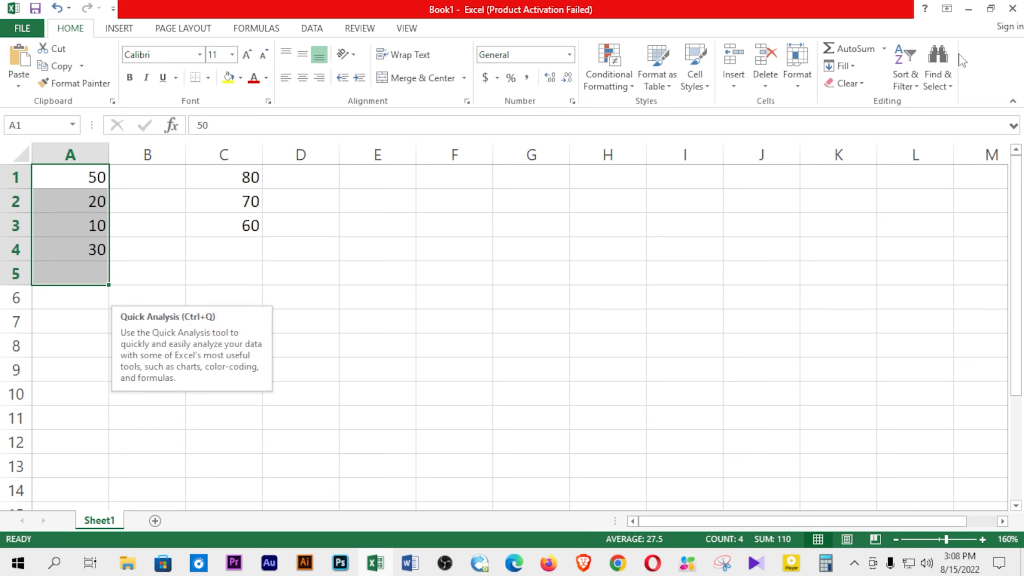
left_click(846, 47)
left_click_drag(245, 178, 252, 249)
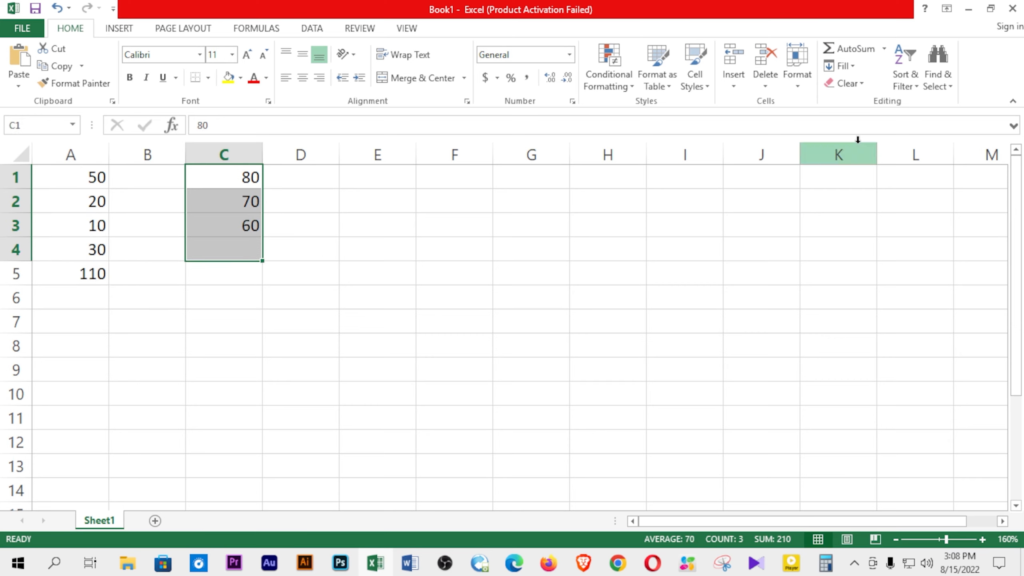
left_click(847, 47)
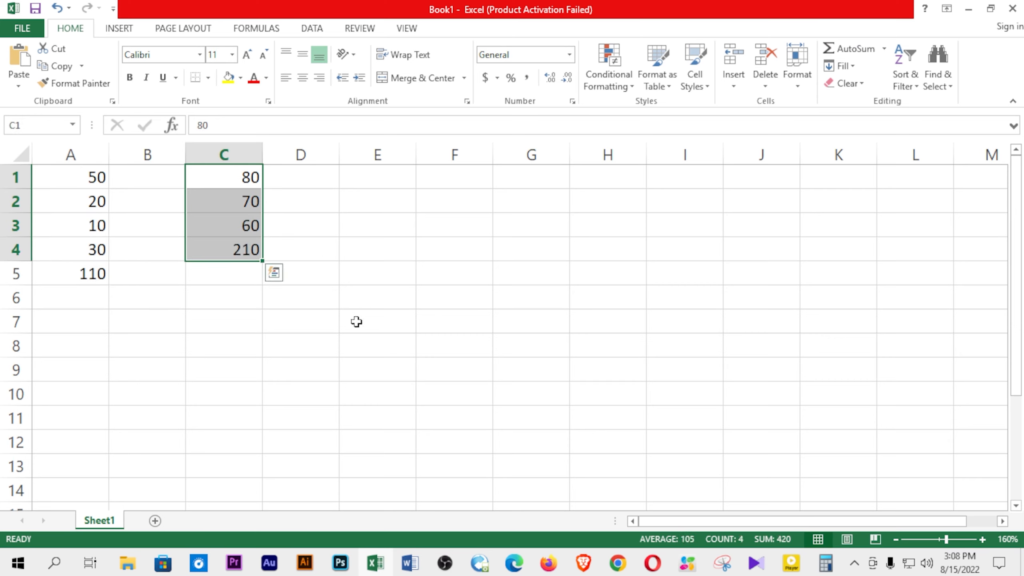
left_click(337, 320)
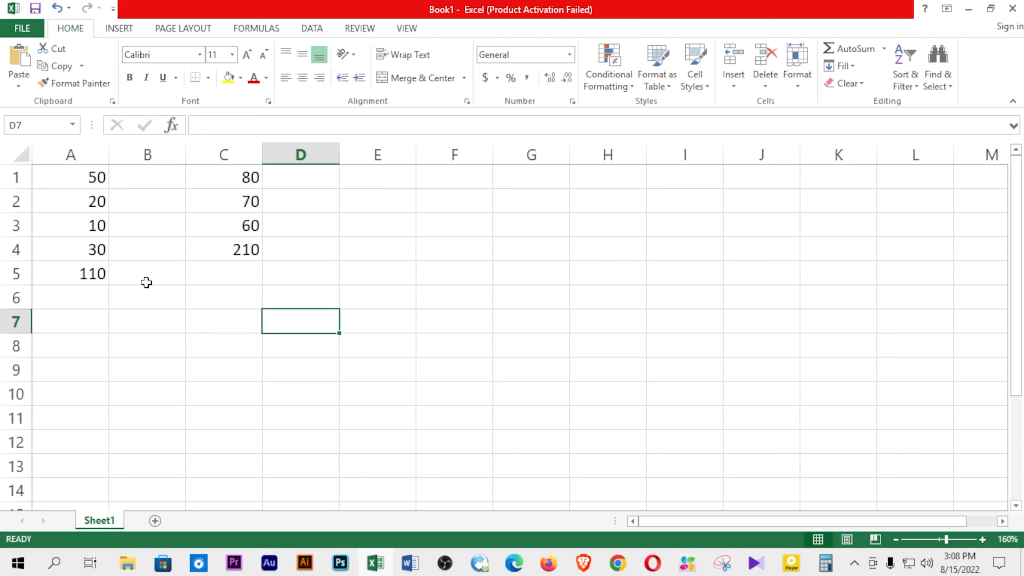
- Enter the formula =A5+C4 in cell E1 to add the two column totals
left_click(363, 181)
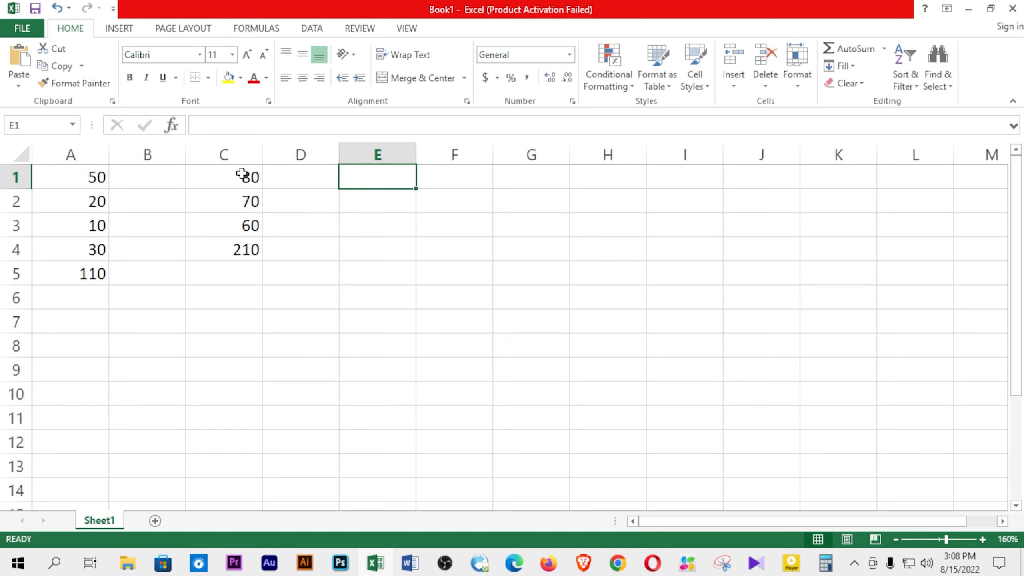
left_click(228, 127)
type("=")
left_click(92, 275)
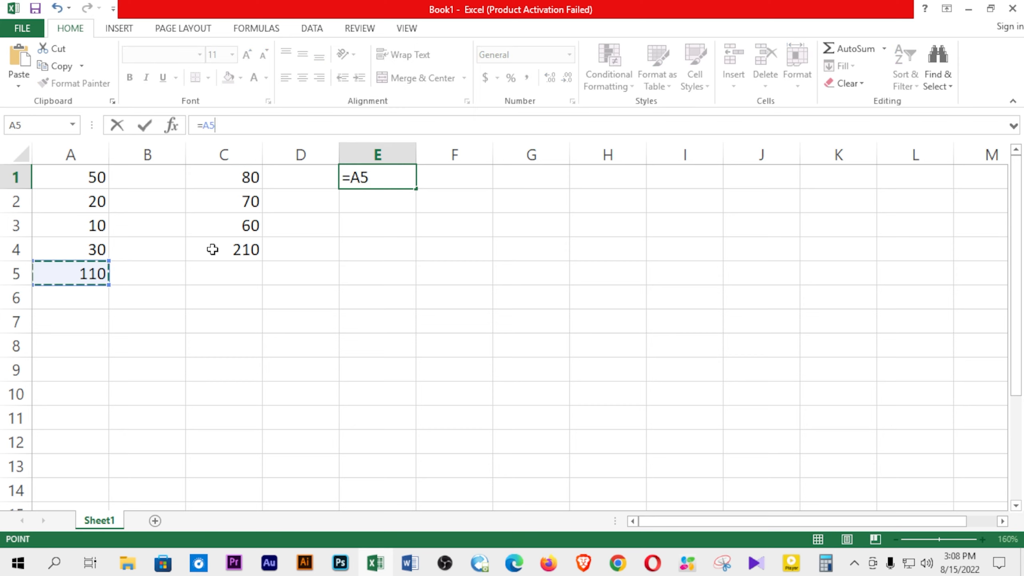
type("+")
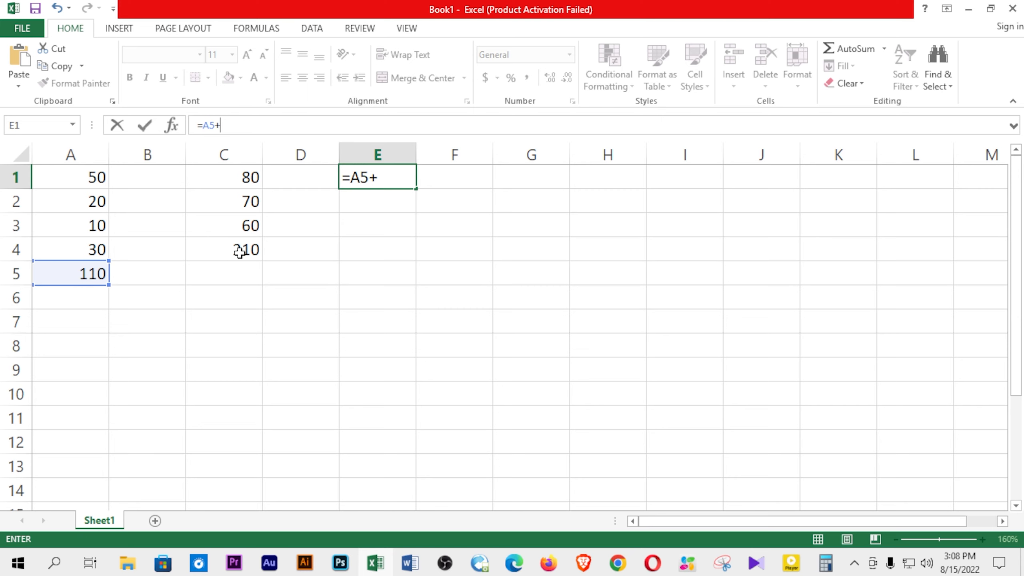
key("Return")
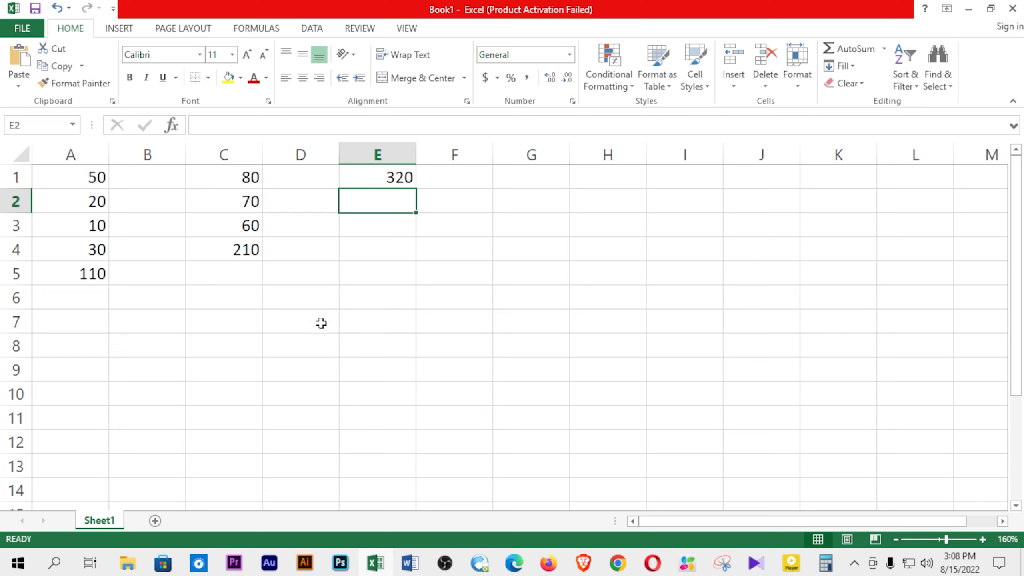
- Change the value in cell A2 to 500
left_click(95, 200)
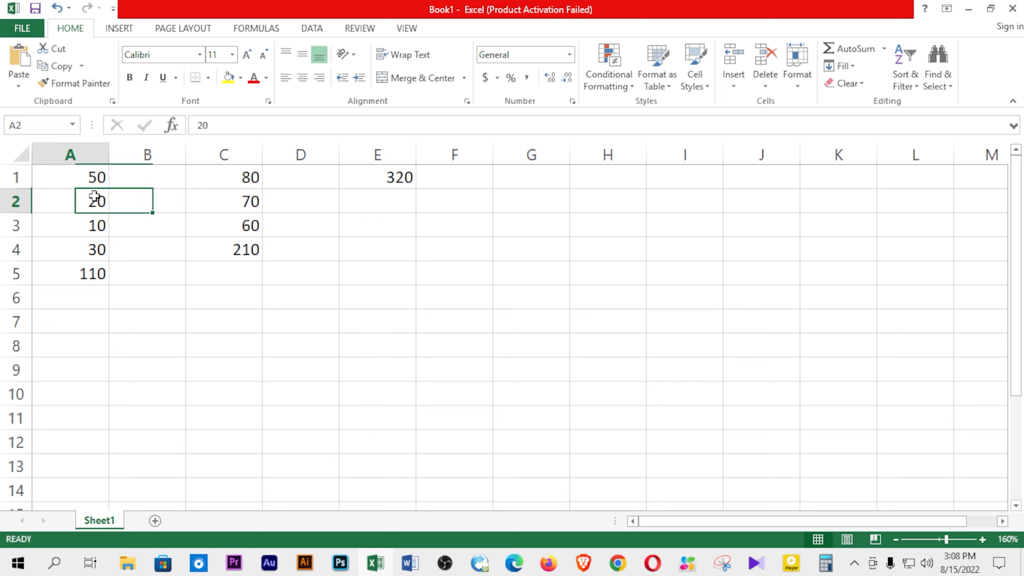
type("5")
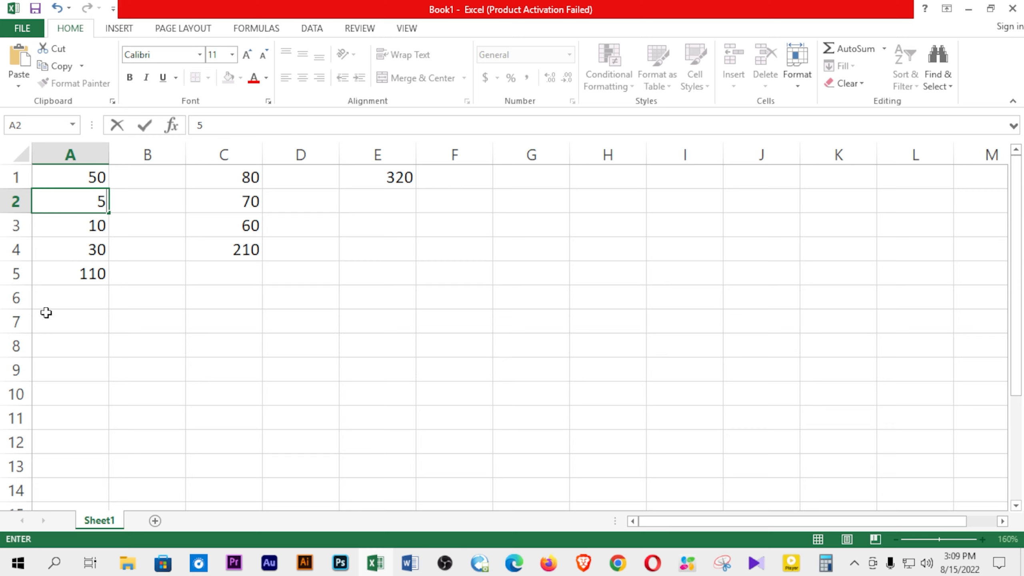
type("00")
left_click(149, 226)
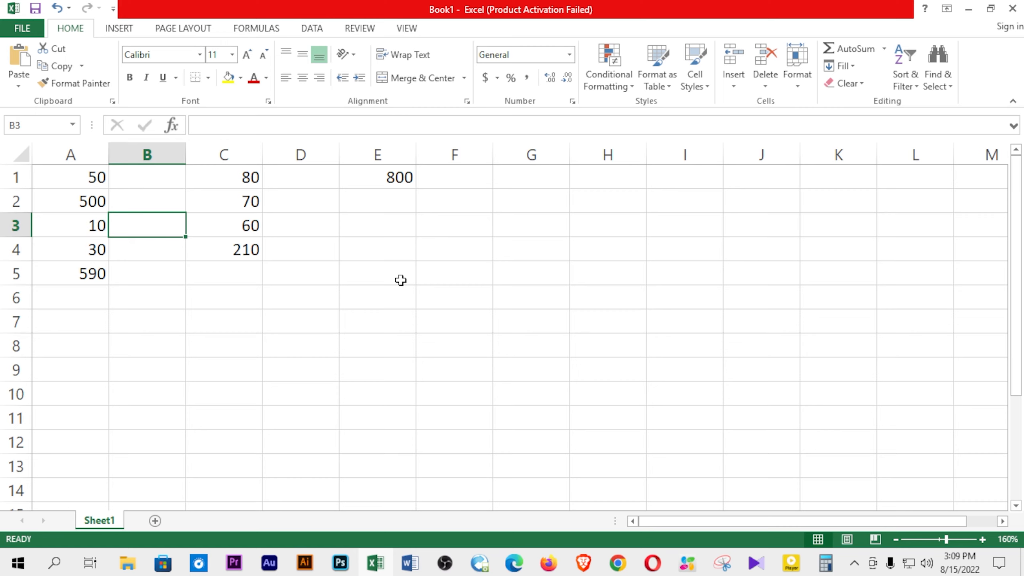
- Enter 500 in cell G2 as the multiplier for the combined total
left_click(385, 174)
left_click(537, 204)
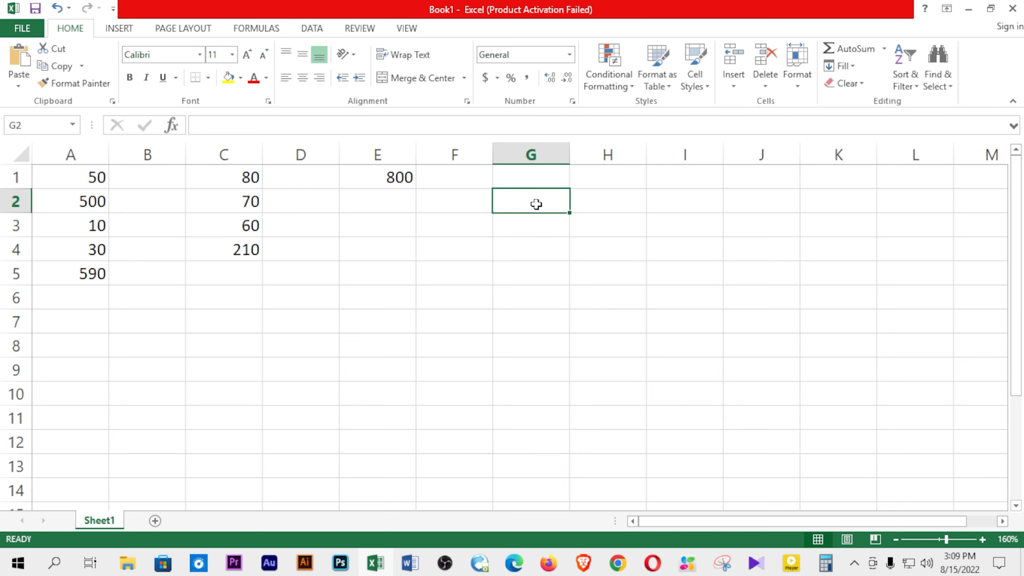
type("500")
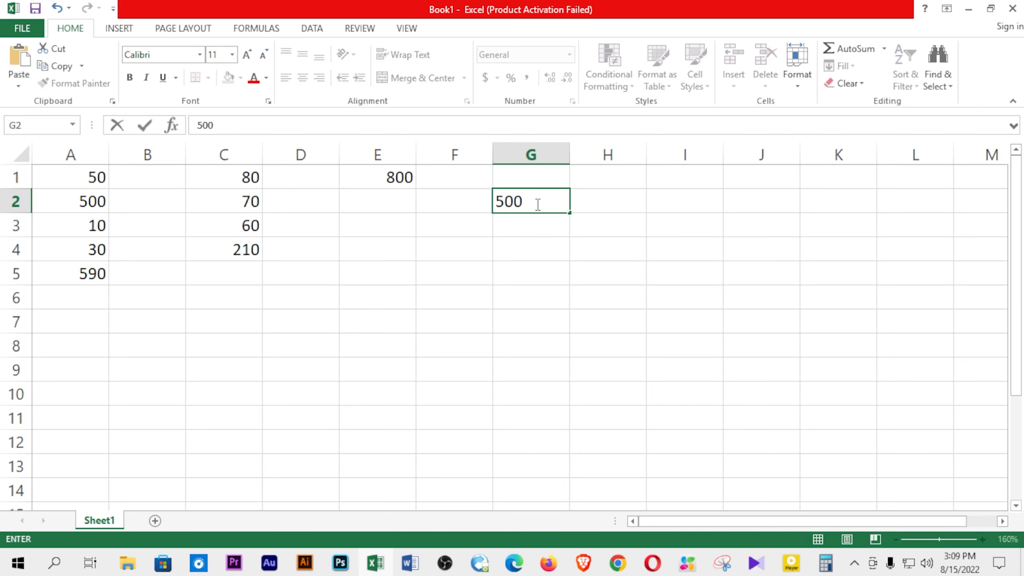
left_click(390, 173)
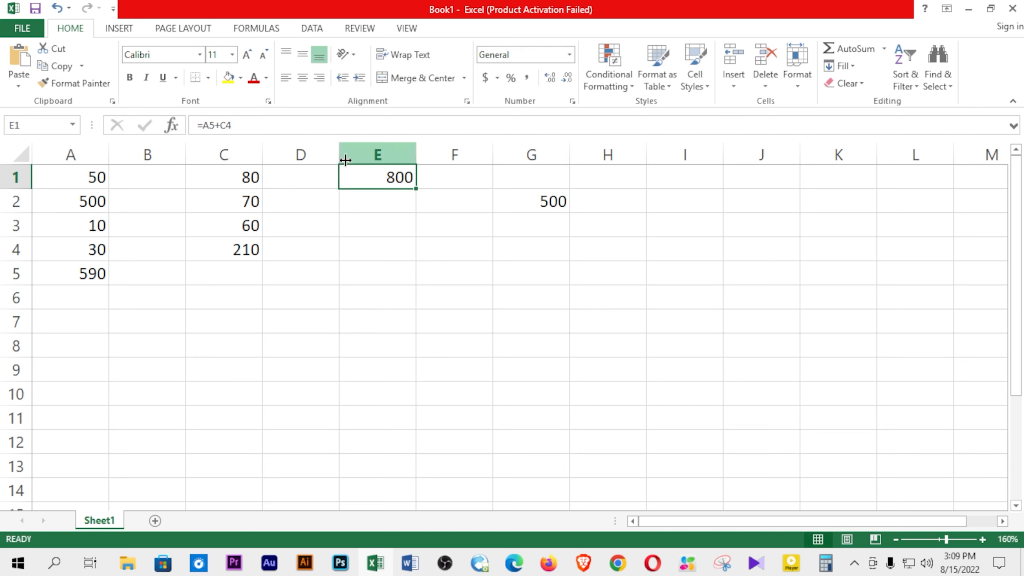
- Enter the formula =E1*G2 in cell I2 to multiply the combined total by the value in G2
left_click(664, 201)
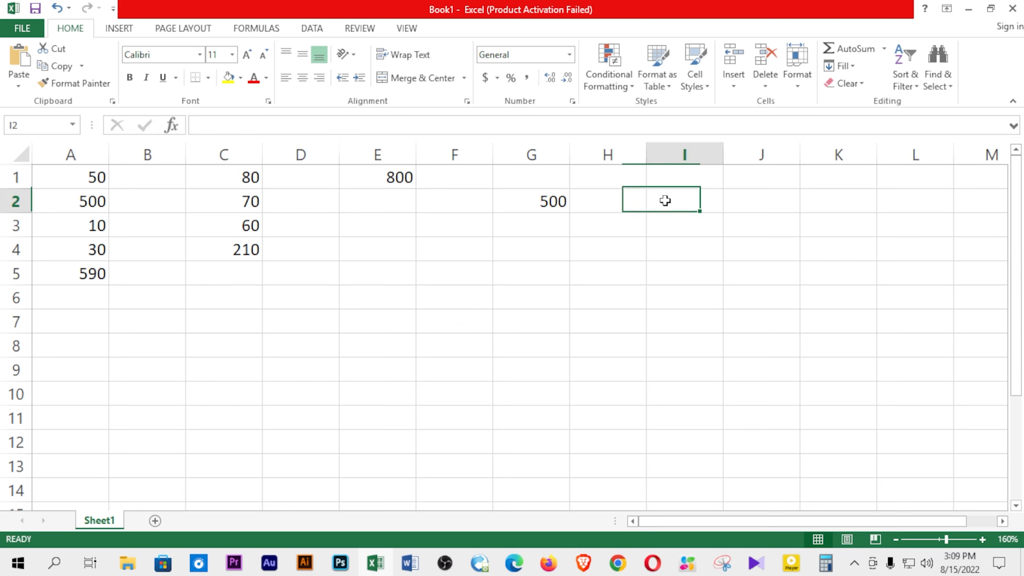
left_click(248, 126)
type("=")
left_click(393, 178)
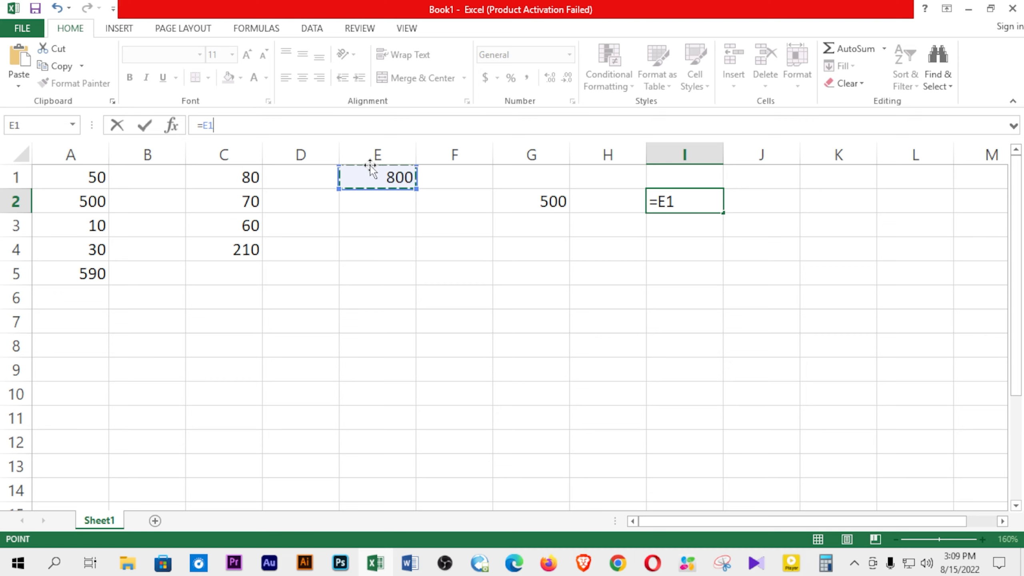
type("*")
left_click(549, 206)
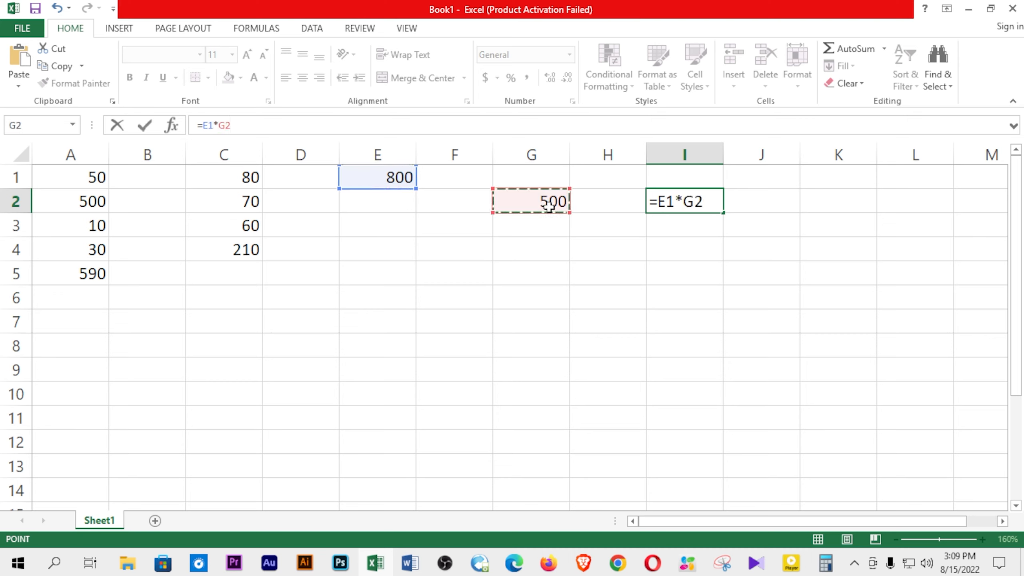
key("Return")
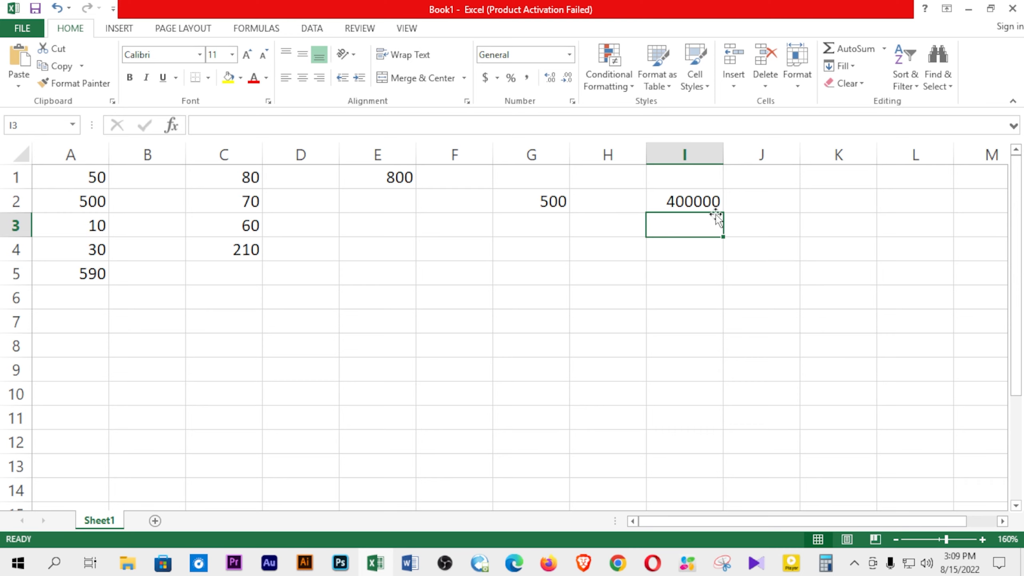
- Change the value in cell A3 to 10000
left_click(99, 226)
type("10000")
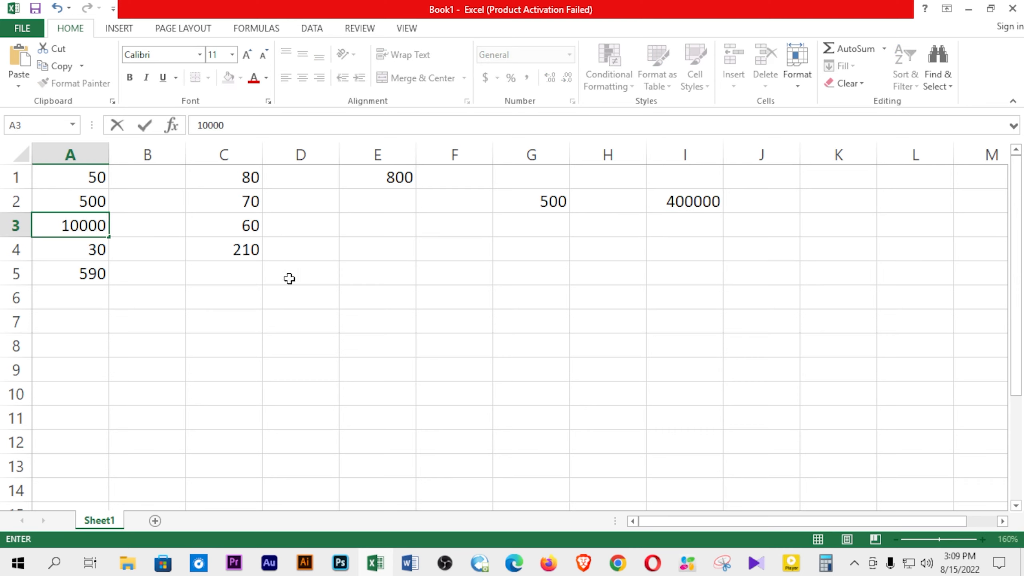
left_click(161, 235)
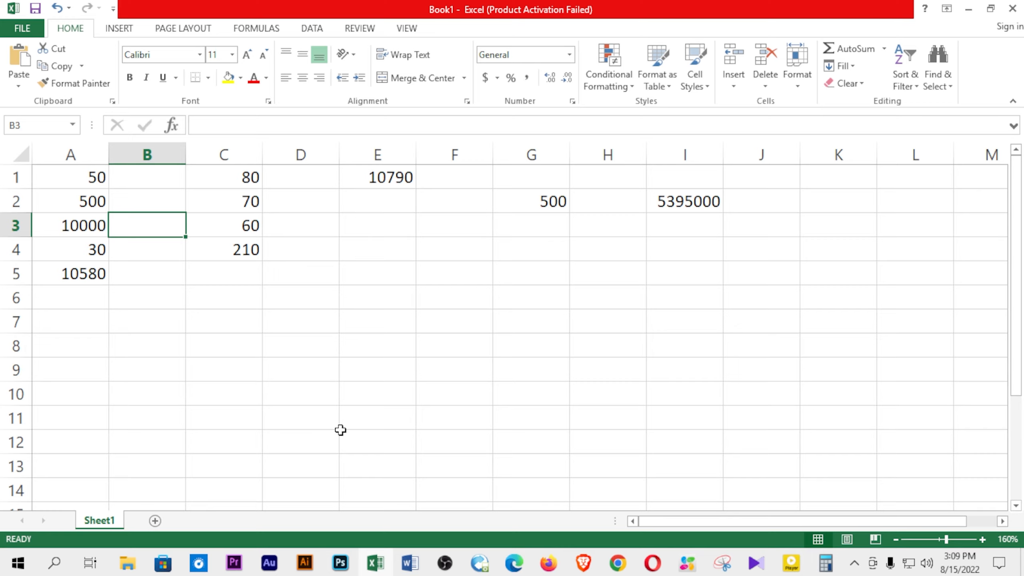
- Add a new worksheet and enter the headings PRODUCT, QUANTITY, PRICE and TOTAL PRICE in cells A1 to D1
left_click(155, 520)
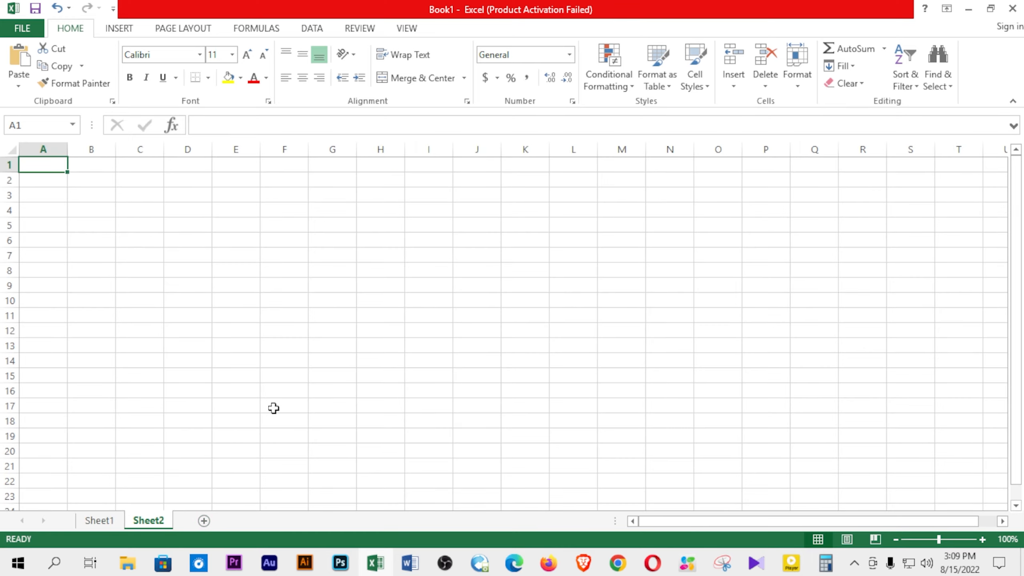
scroll(186, 279, "up", 3, "ctrl")
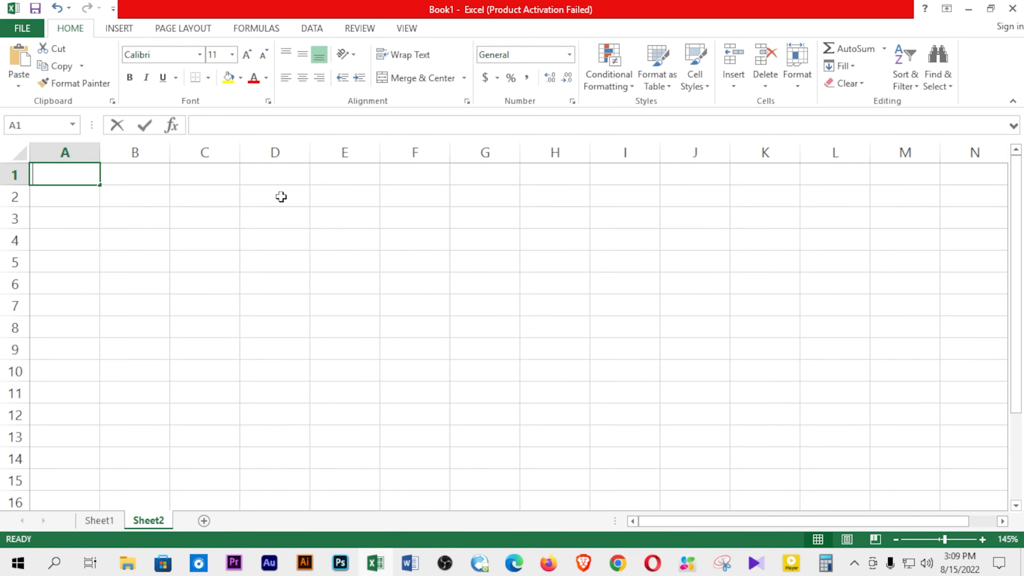
type("pro")
type("RODUCT")
key("Tab")
type("Q")
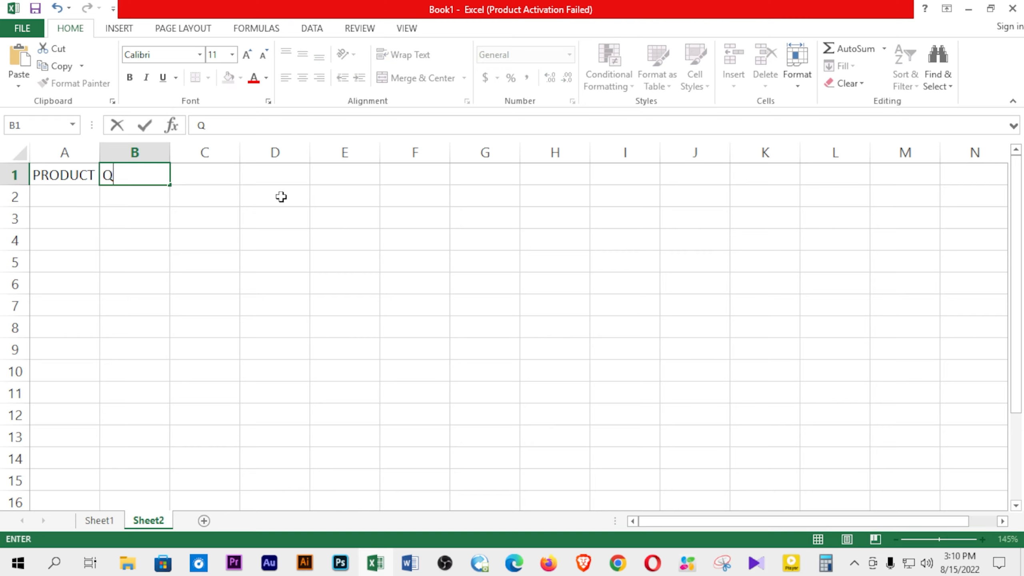
type("UANTITY")
key("Tab")
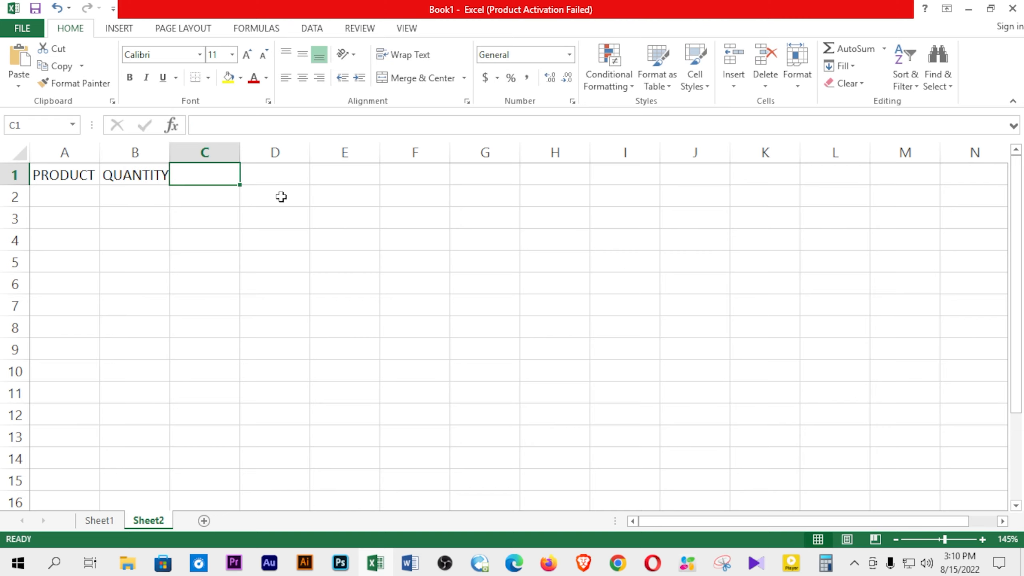
type("PRICE")
key("Tab")
type("TOTO")
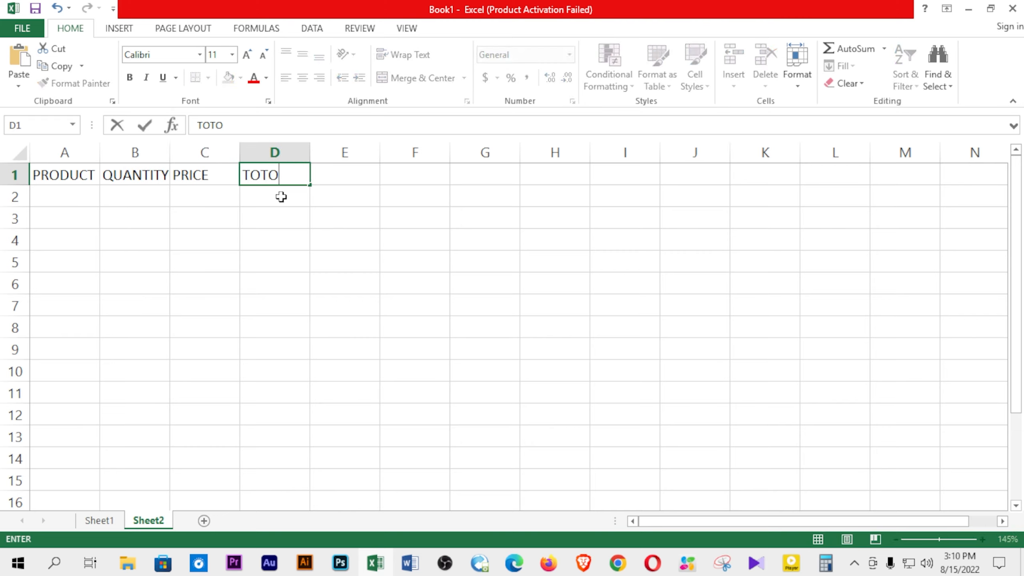
key("BackSpace")
type("AL PRICE")
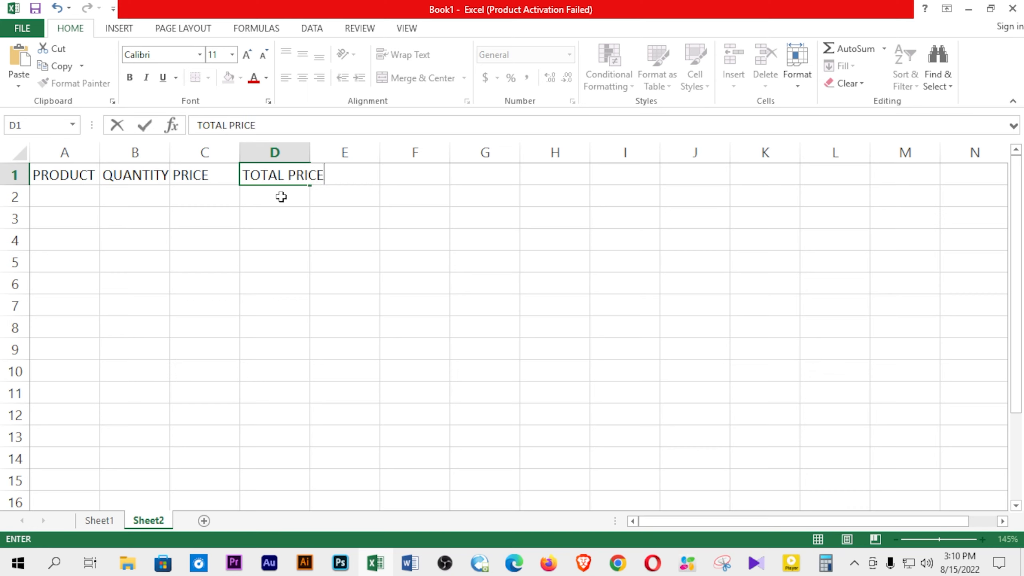
- Widen column D to fit the TOTAL PRICE heading and centre the headings in A1:D1
left_click(303, 153)
left_click_drag(310, 153, 327, 154)
left_click_drag(61, 177, 283, 177)
left_click(302, 78)
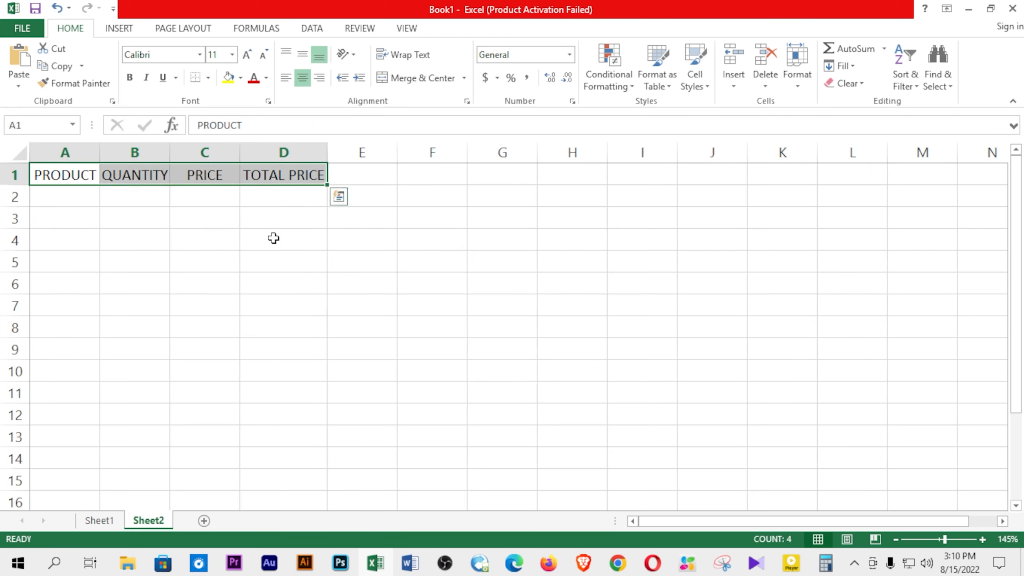
- Widen the PRODUCT column to make room for product names
left_click(98, 203)
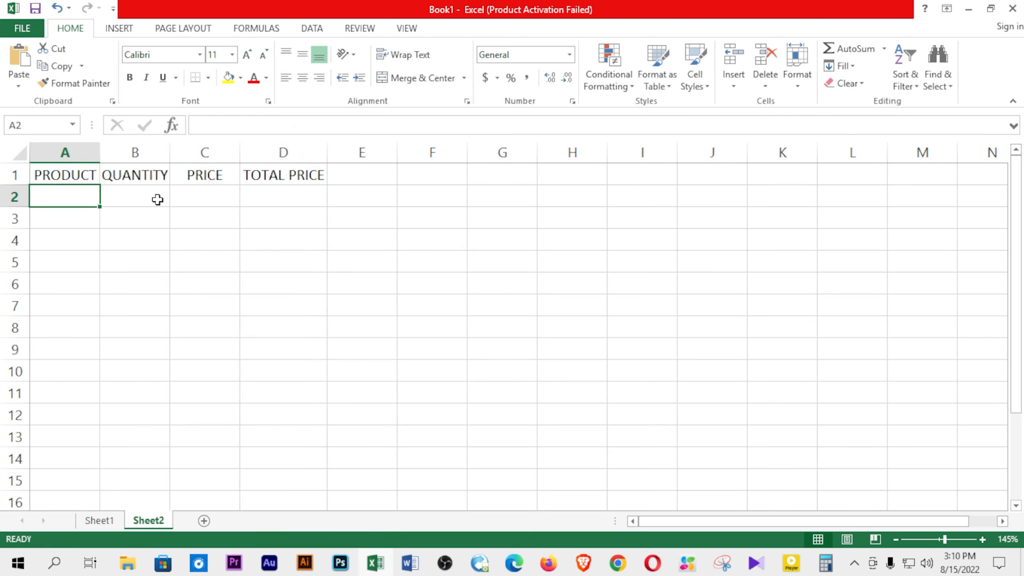
left_click_drag(101, 152, 152, 157)
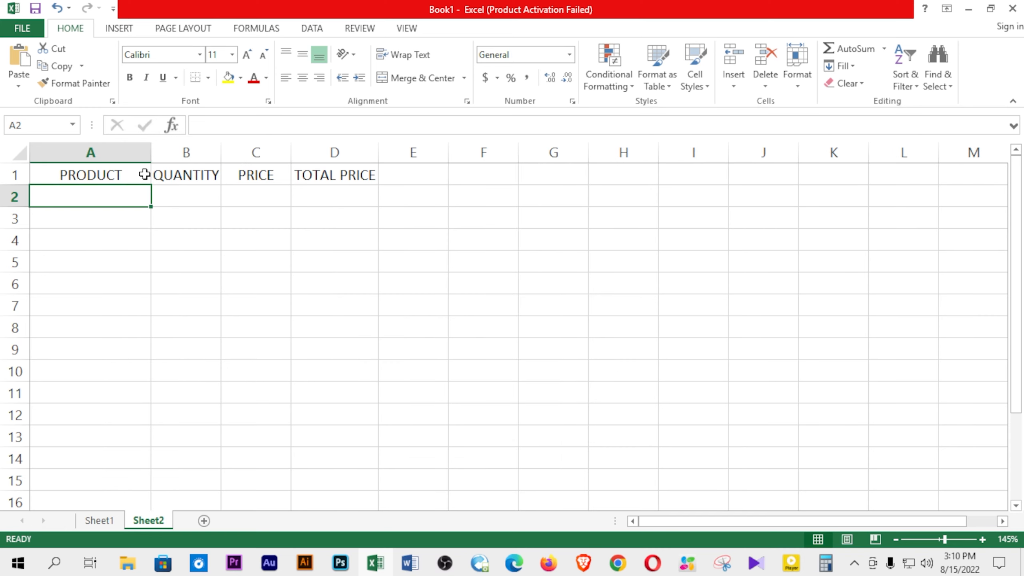
- Add a HARD DISK row in row 2 with quantity 2 and price 1800
type("HARD D")
type("ESK")
key("BackSpace")
key("BackSpace")
key("BackSpace")
type("ISK")
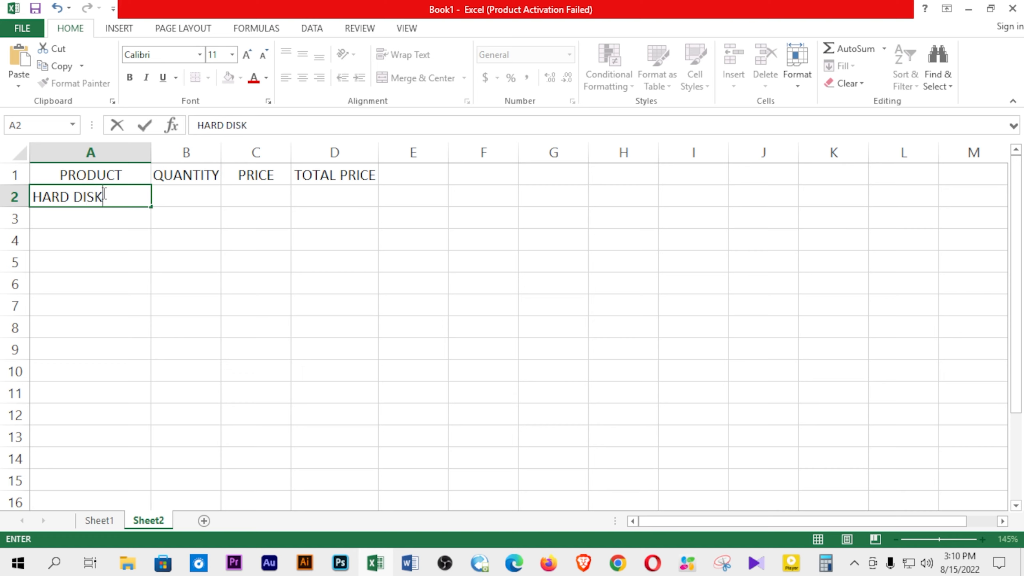
key("Tab")
type("2")
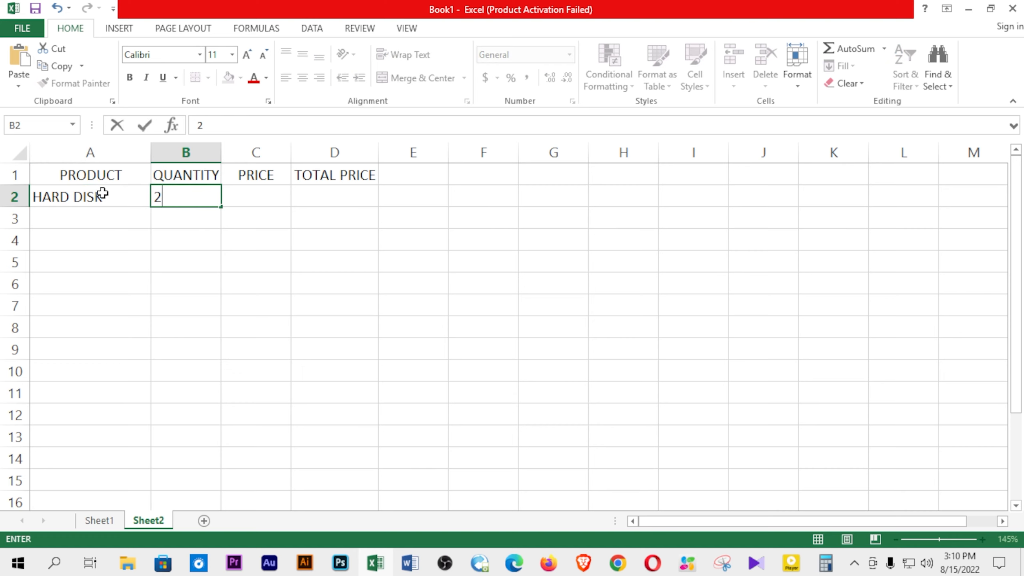
key("Tab")
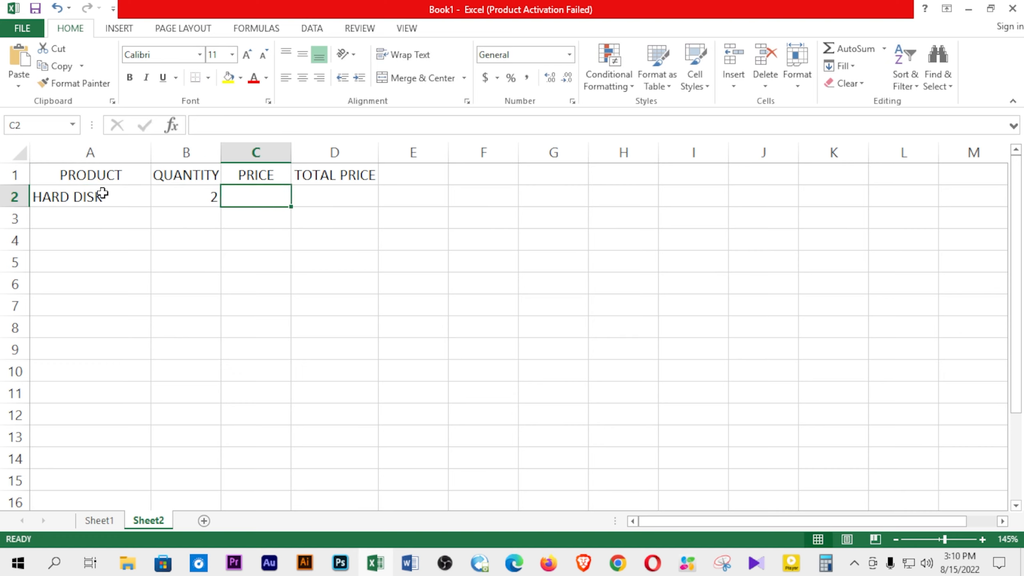
type("1800")
key("Tab")
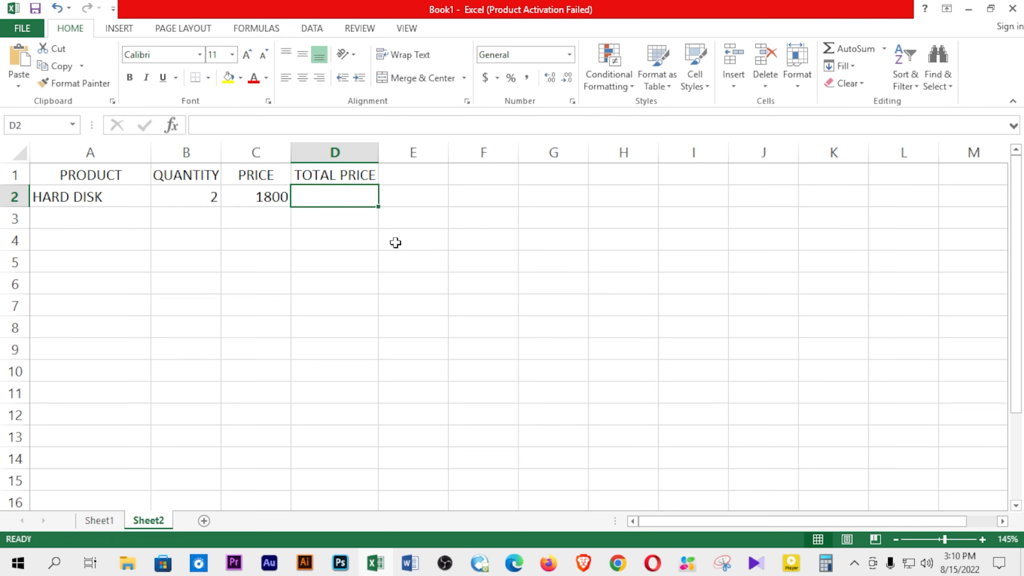
- Calculate the hard disk's total price in D2 by multiplying its quantity in B2 by its price in C2
left_click(220, 127)
type("=")
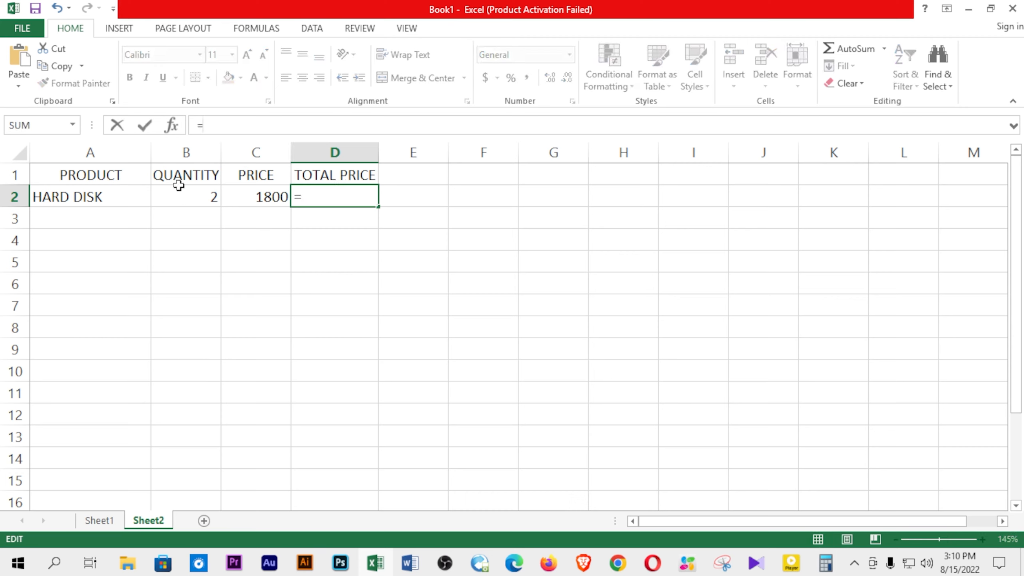
left_click(198, 194)
type("+")
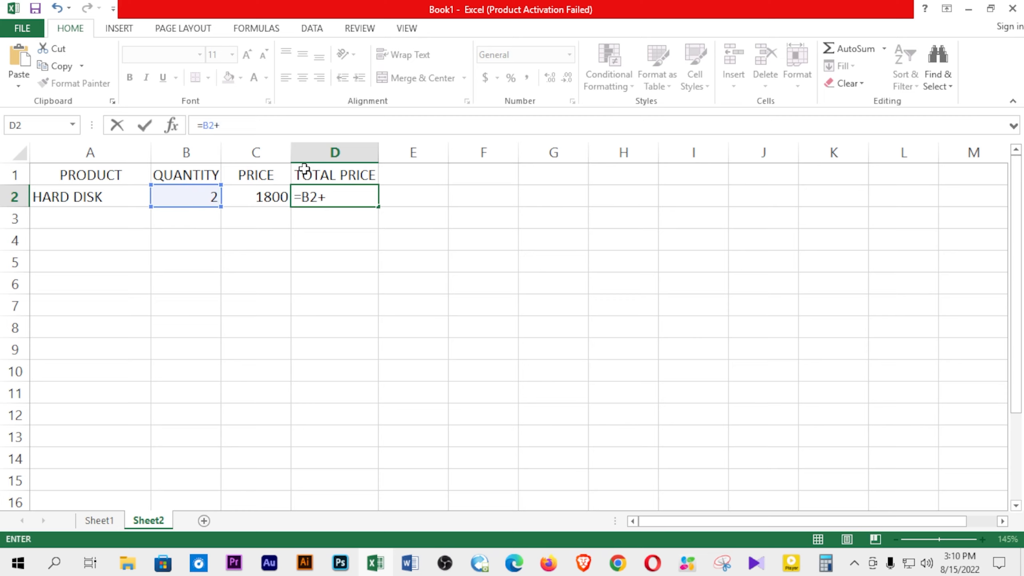
left_click(254, 198)
key("Return")
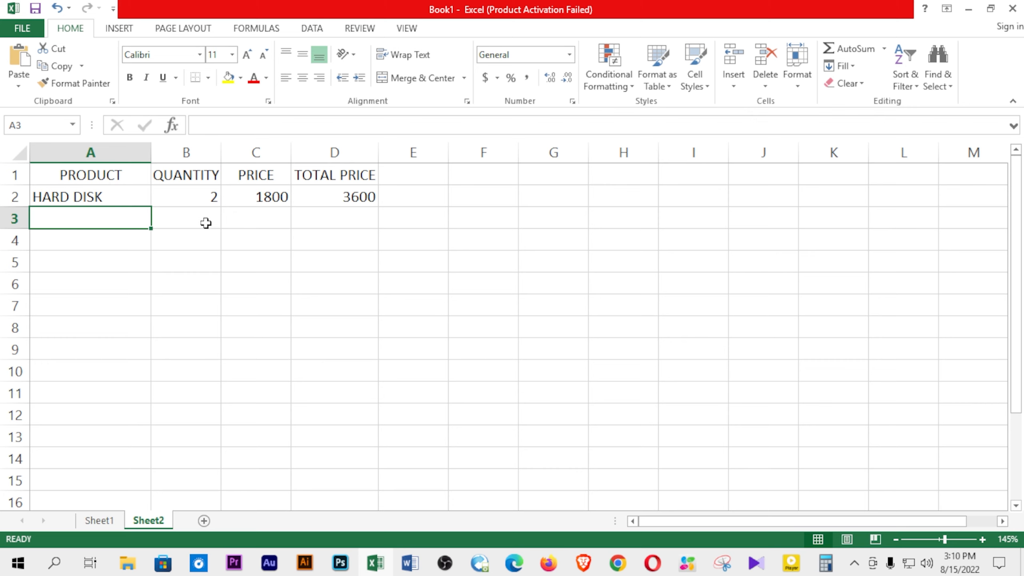
- Set the hard disk quantity in cell B2 to 3
left_click(194, 194)
type("3")
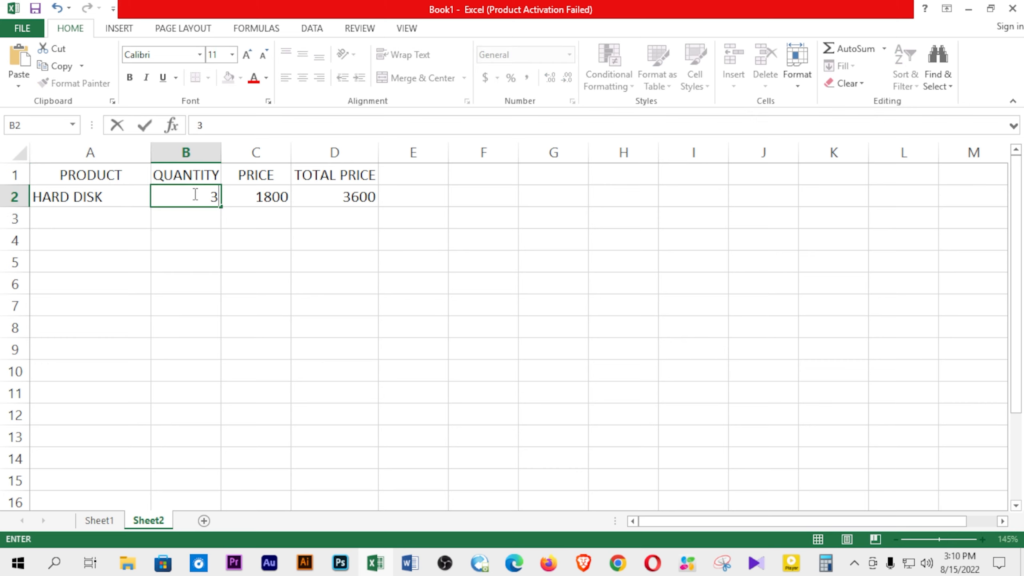
left_click(257, 214)
- Add a RAM row in row 3 with quantity 5 and price 2200
left_click(79, 219)
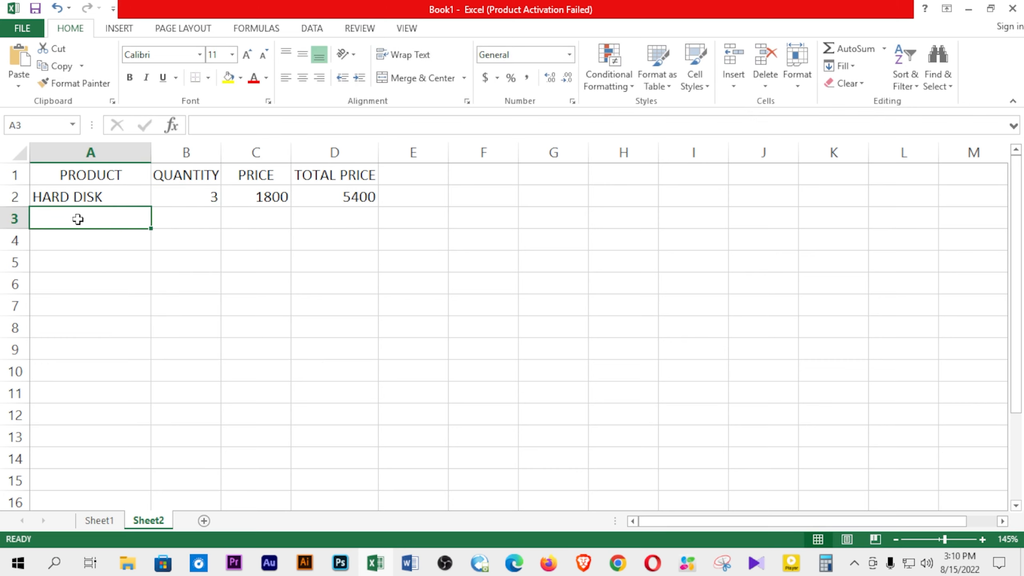
type("RAM")
key("Tab")
type("5")
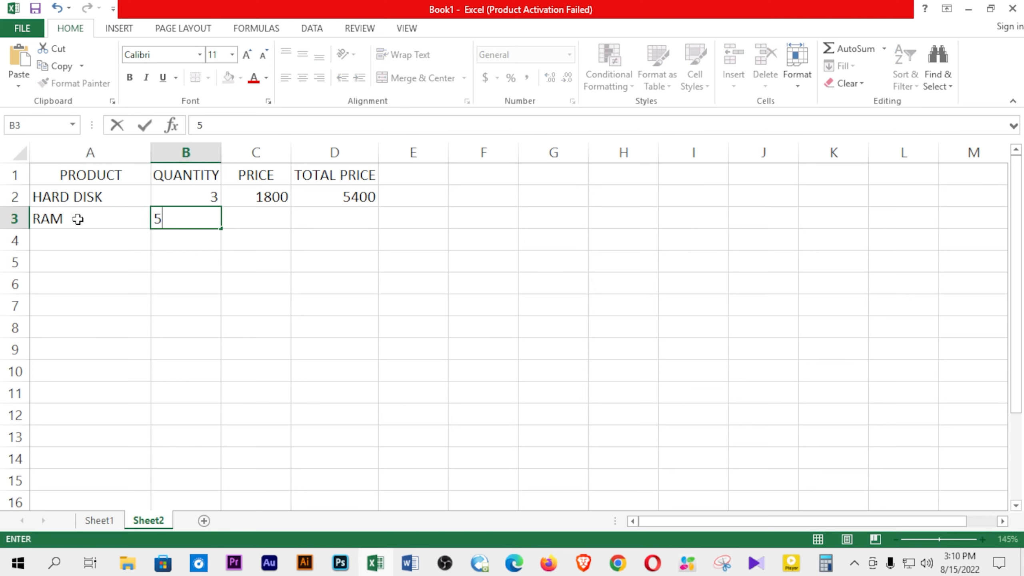
key("Tab")
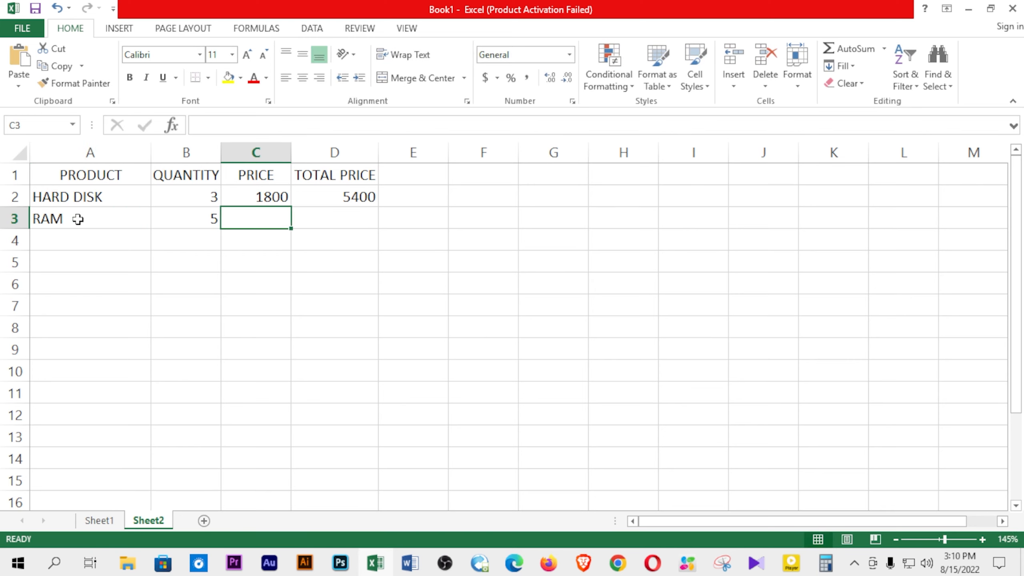
type("2200")
key("Tab")
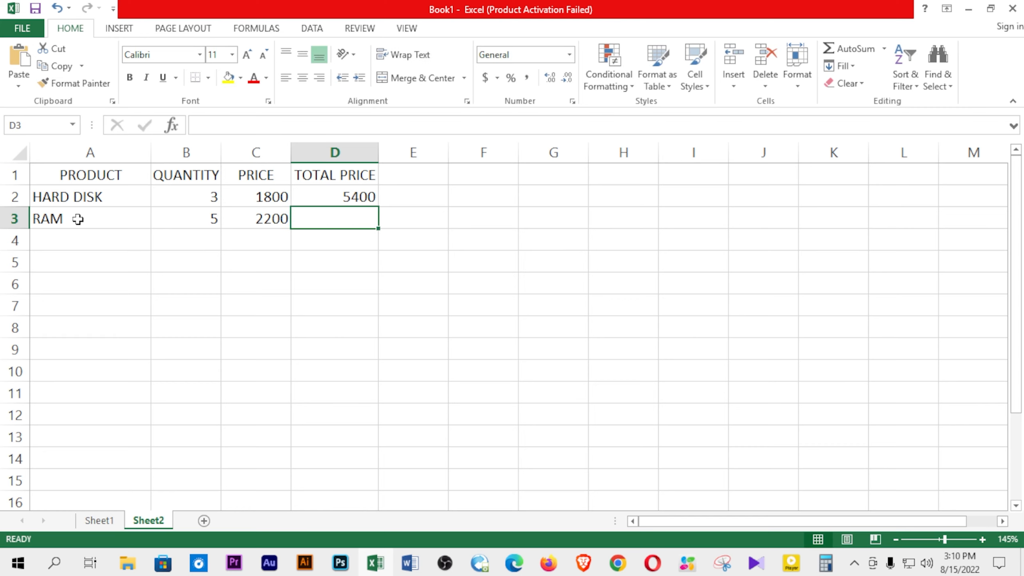
- Enter the formula =B3*C3 in D3 for the RAM's total price
left_click(225, 130)
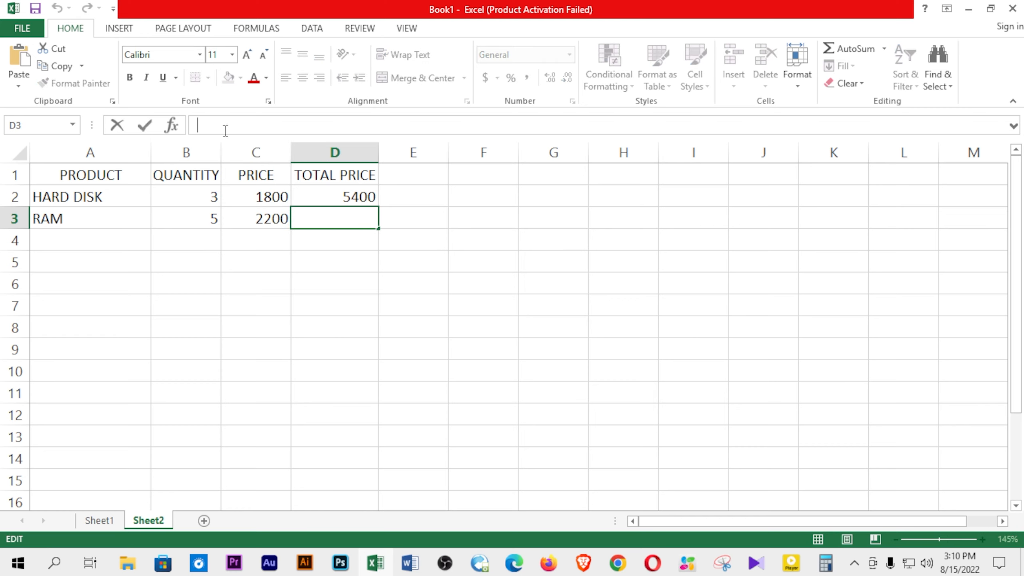
type("=")
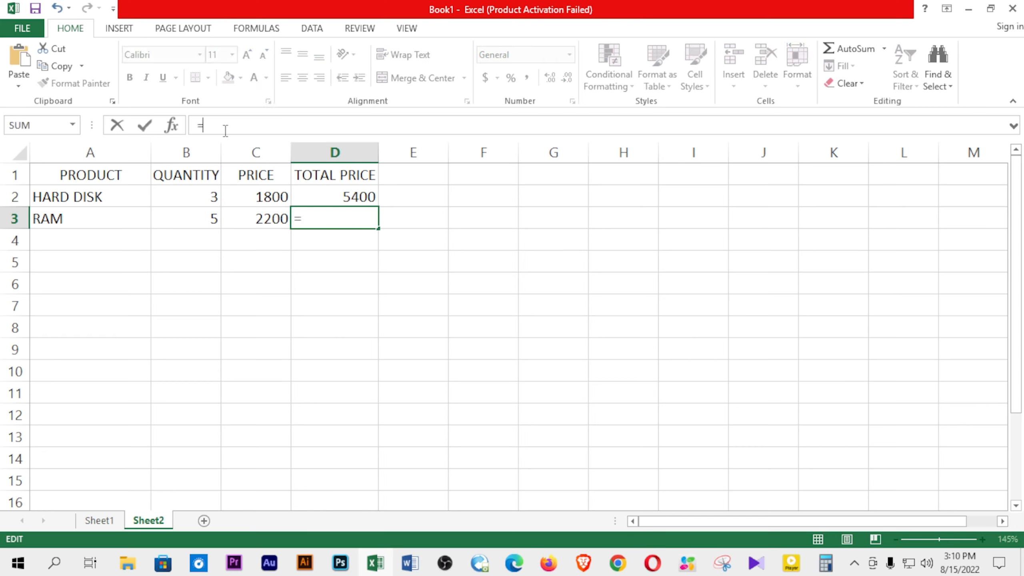
left_click(208, 218)
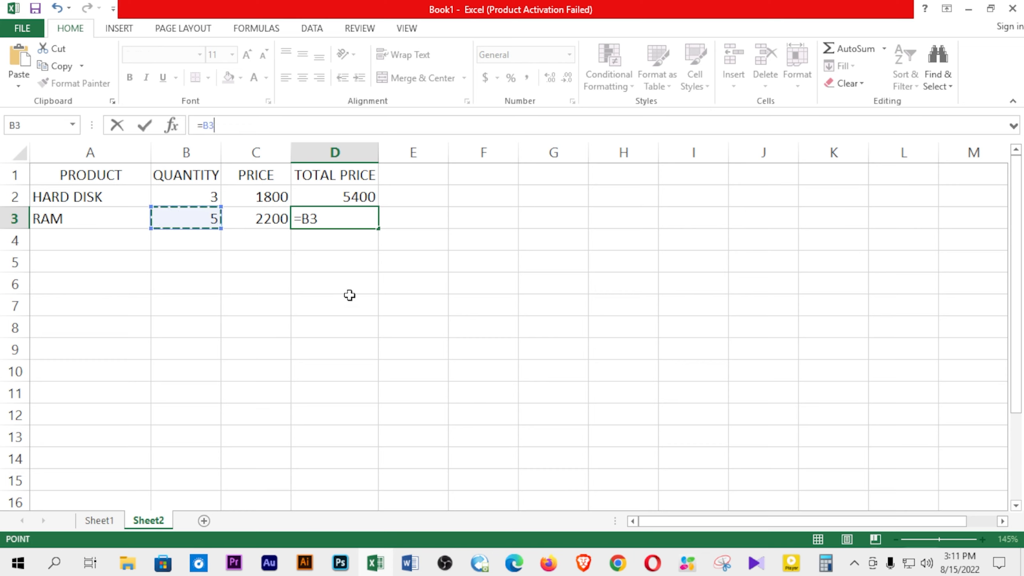
type("*")
left_click(270, 218)
key("Return")
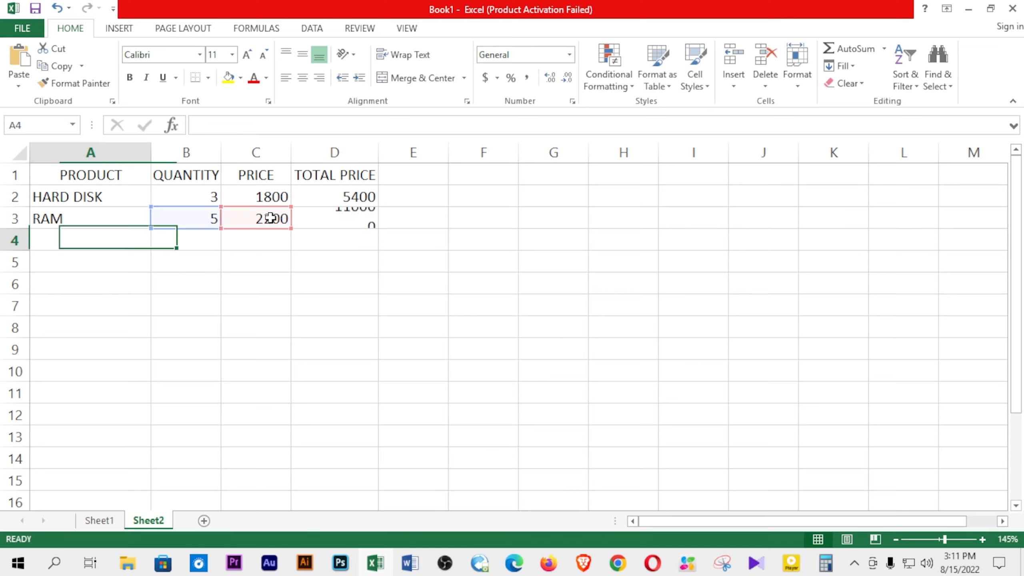
- Add a MONITOR row in row 4 with quantity 4 and price 7500
type("MONITOR")
key("Tab")
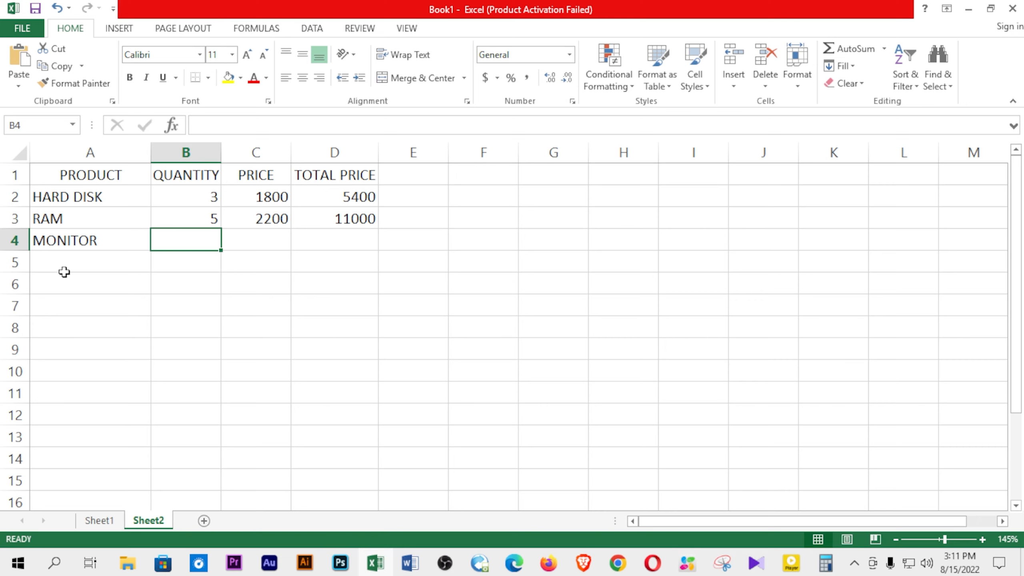
type("4")
key("Tab")
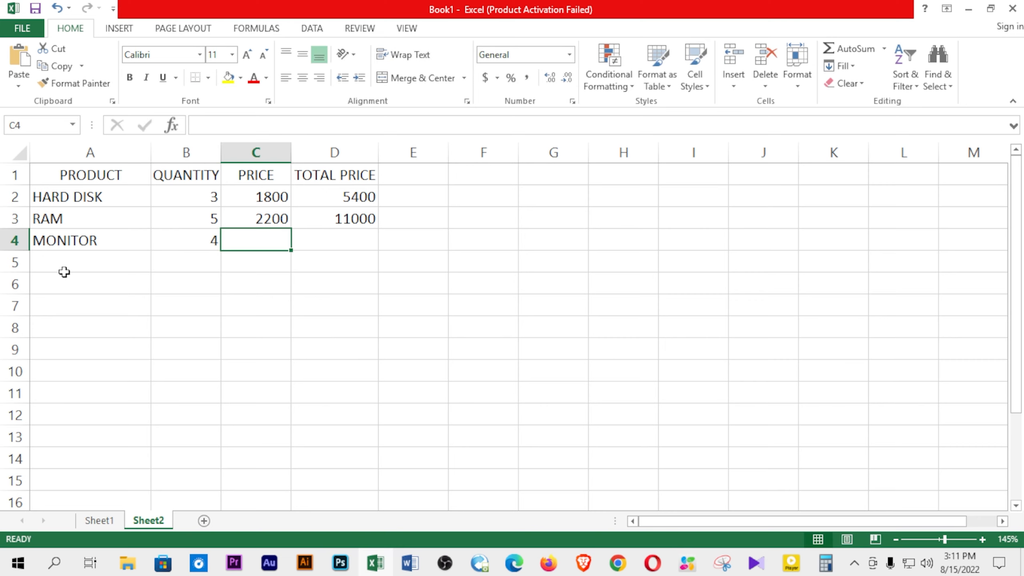
type("7500")
key("Tab")
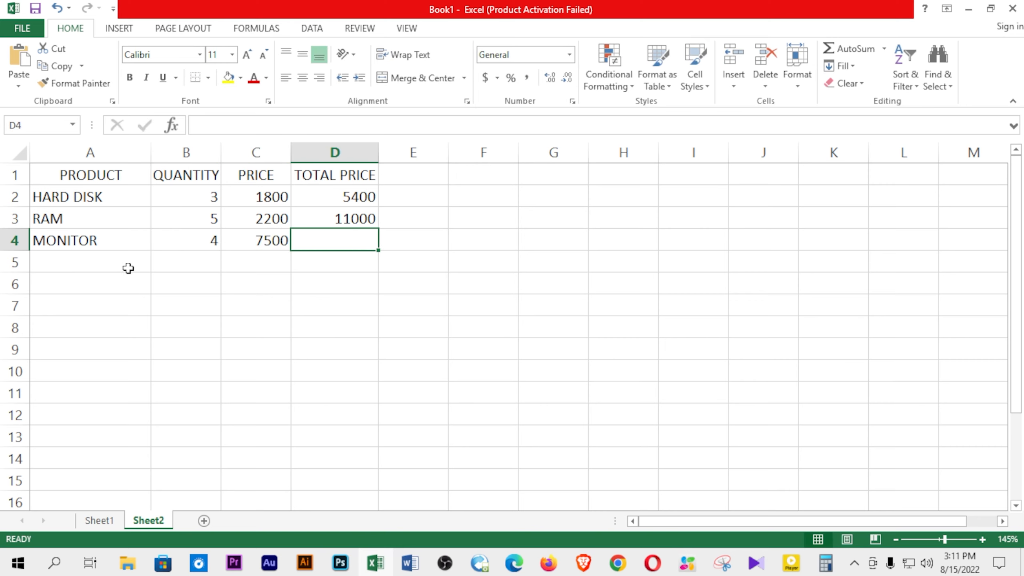
- Enter the formula =B4*C4 in D4 for the monitor's total price
type("=")
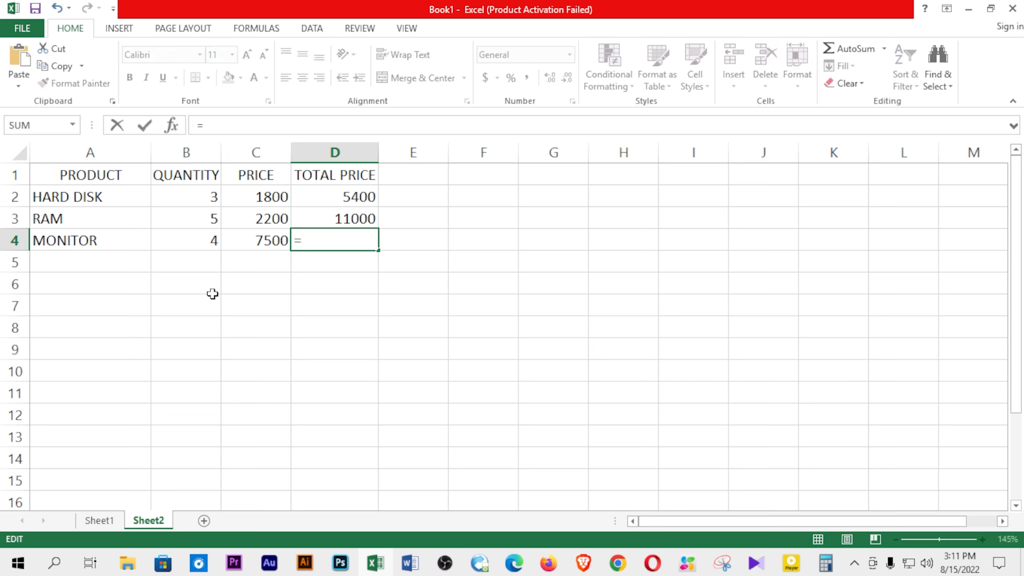
left_click(193, 239)
type("*")
left_click(264, 241)
key("Return")
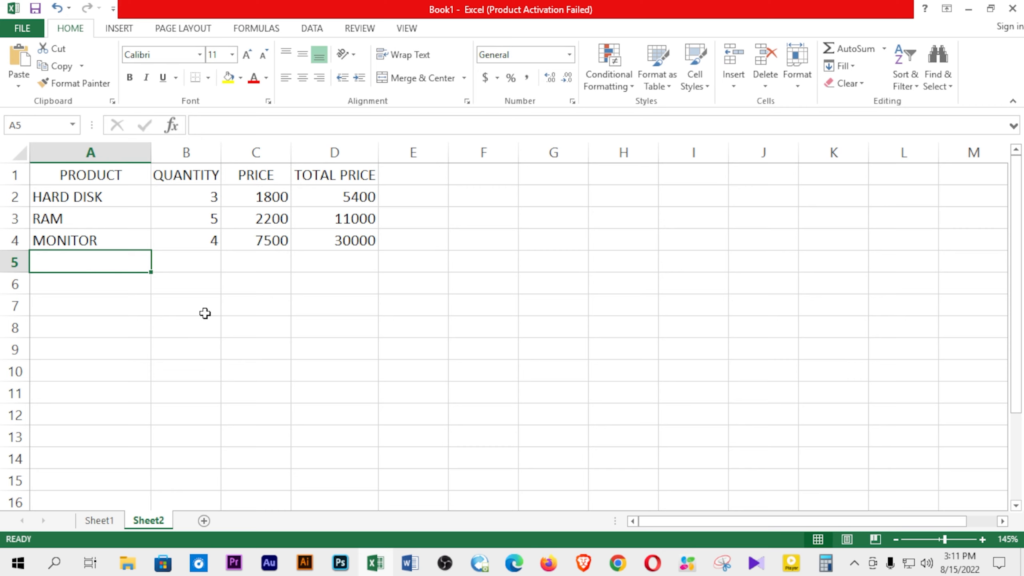
- Enter the label TOTAL PRICE in cell C6 and widen column C to fit it
left_click(250, 283)
type("TO")
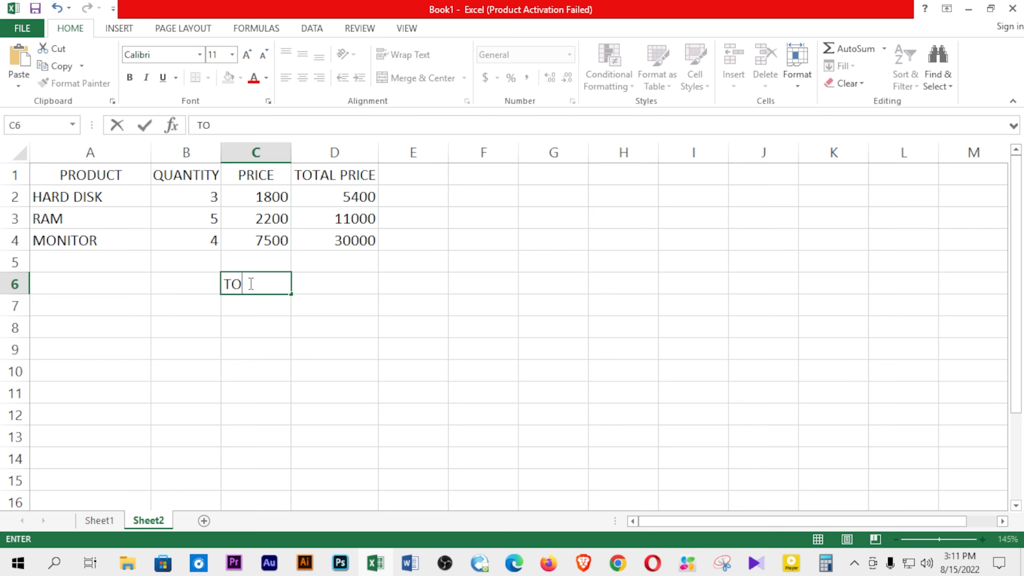
type("TAL PRICE")
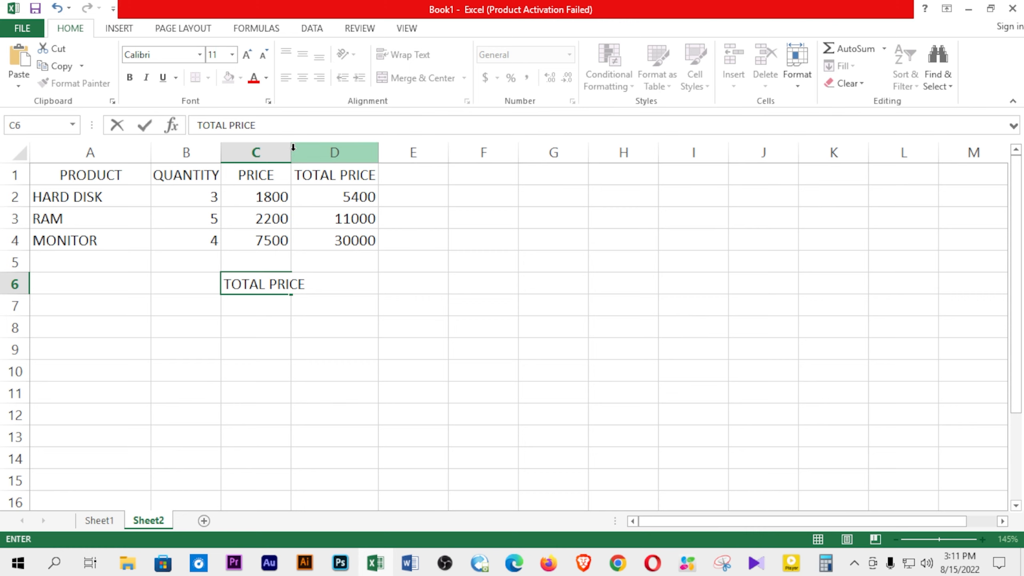
left_click(267, 152)
left_click_drag(291, 153, 307, 152)
left_click(330, 279)
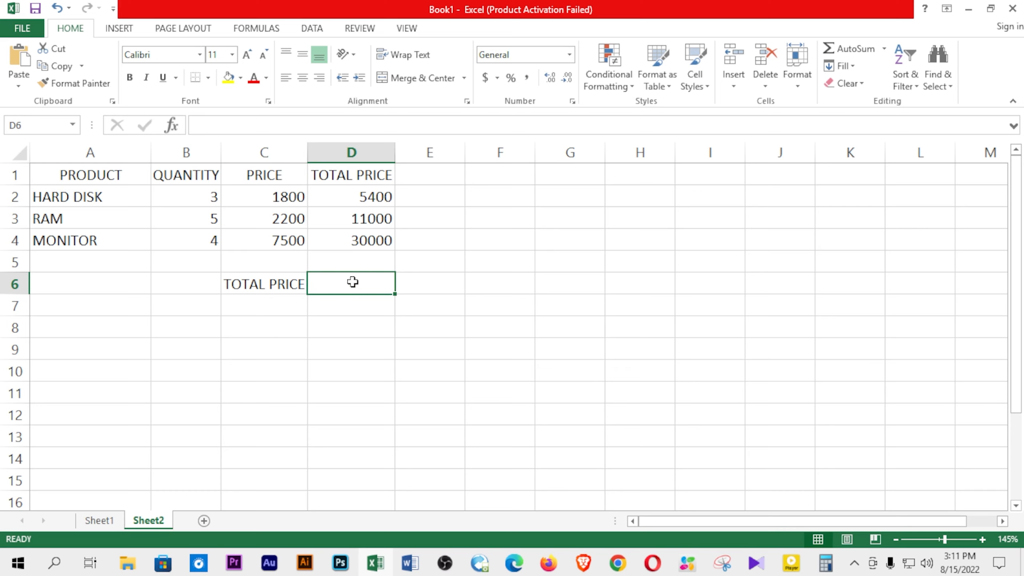
left_click(288, 281)
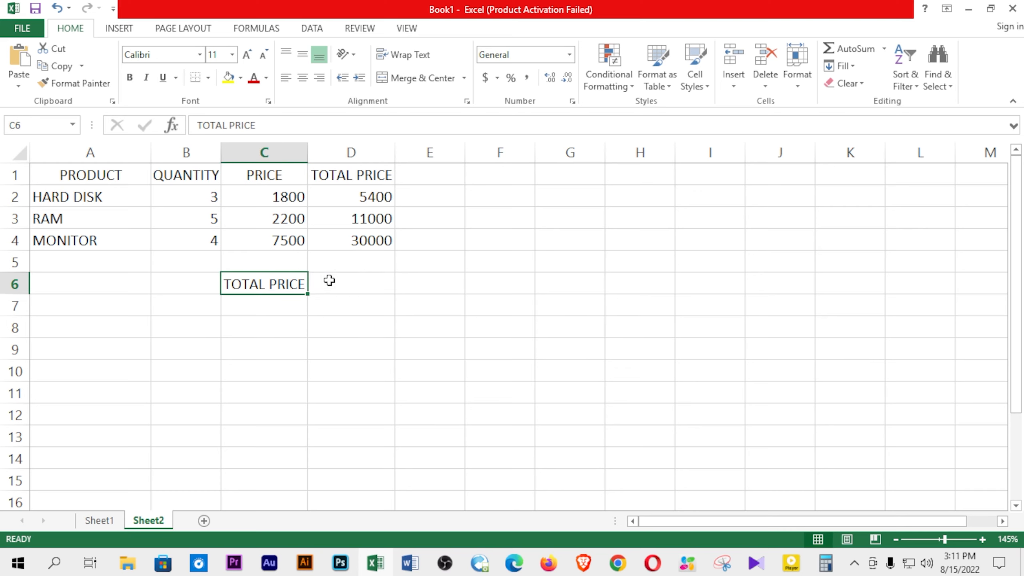
- Enter the formula =D2+D3+D4 in cell D6 to add up the three products' total prices
left_click(340, 282)
left_click(204, 122)
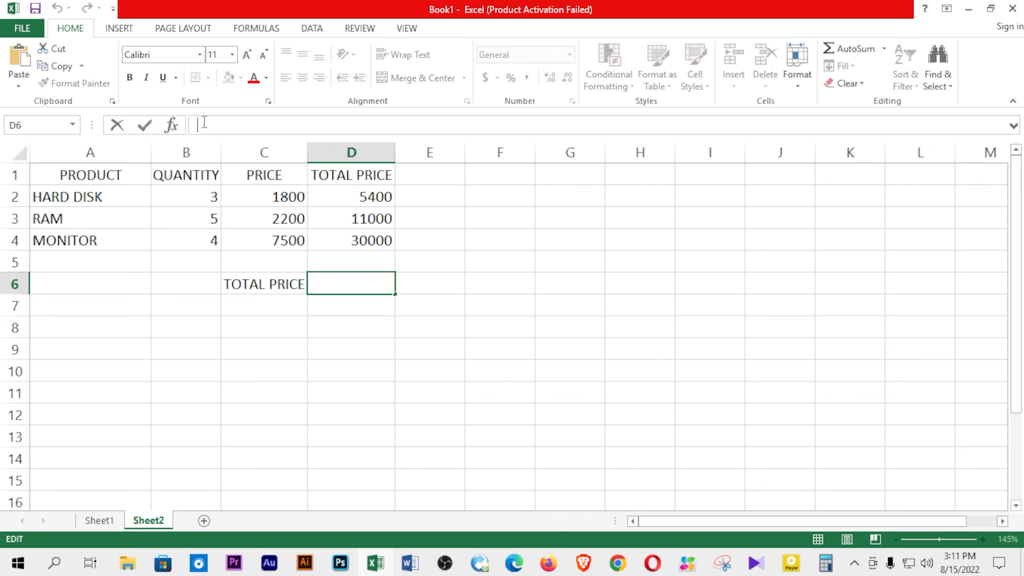
type("=")
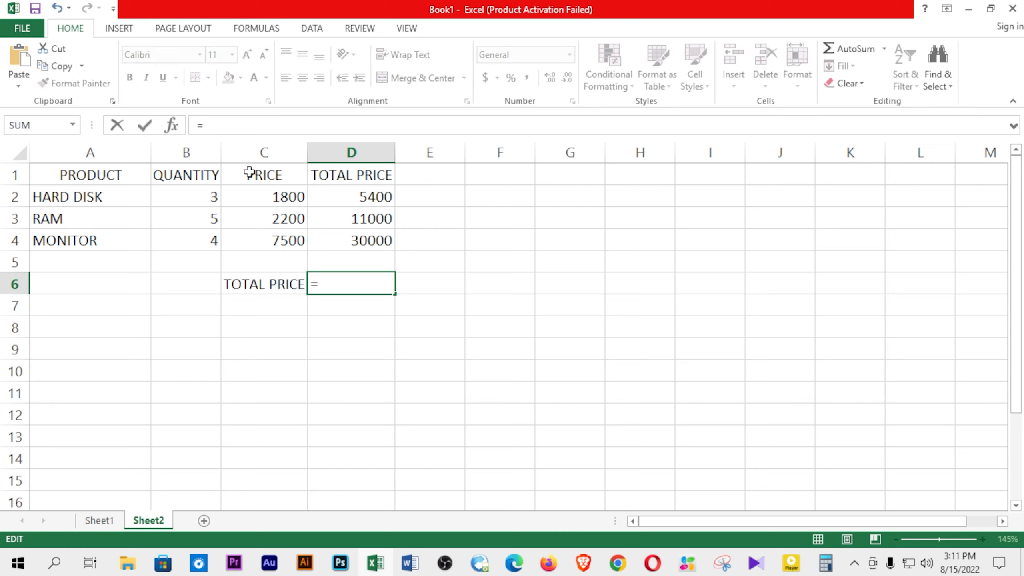
left_click(371, 197)
type("+")
left_click(364, 222)
type("+")
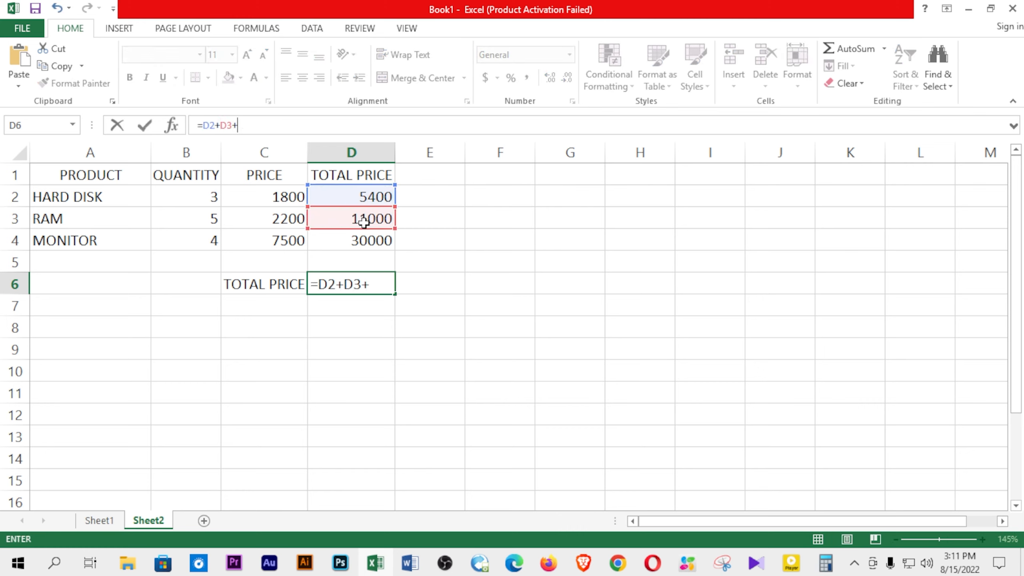
left_click(382, 241)
key("Return")
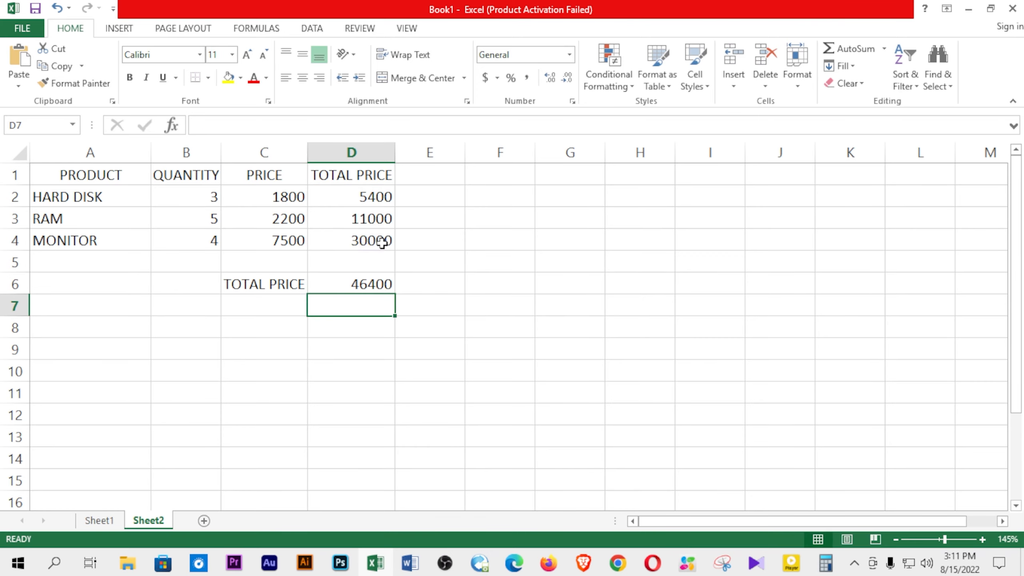
- Set the hard disk quantity in cell B2 to 5
key("Down")
key("Down")
key("Down")
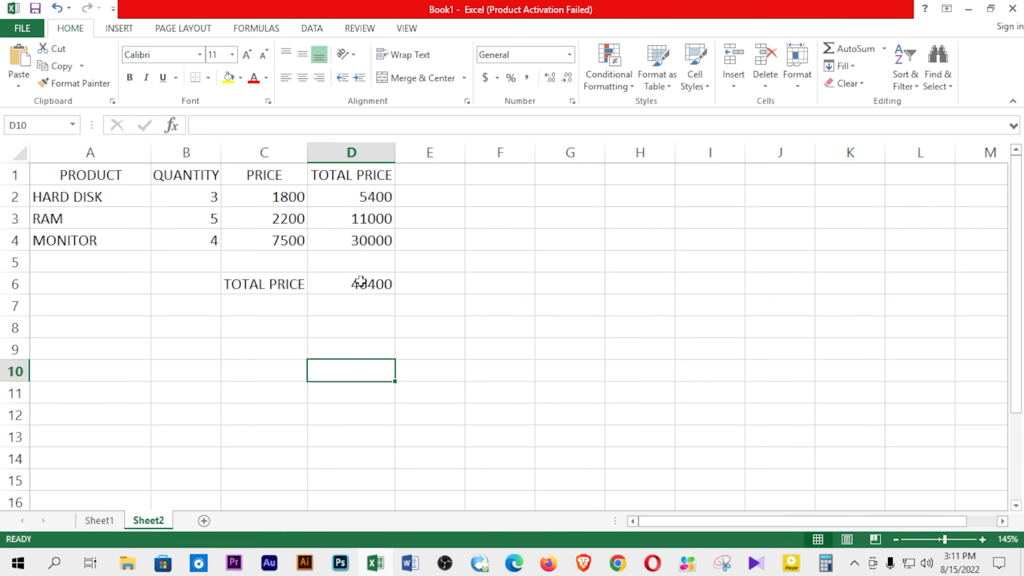
scroll(368, 305, "up", 2)
left_click(448, 348)
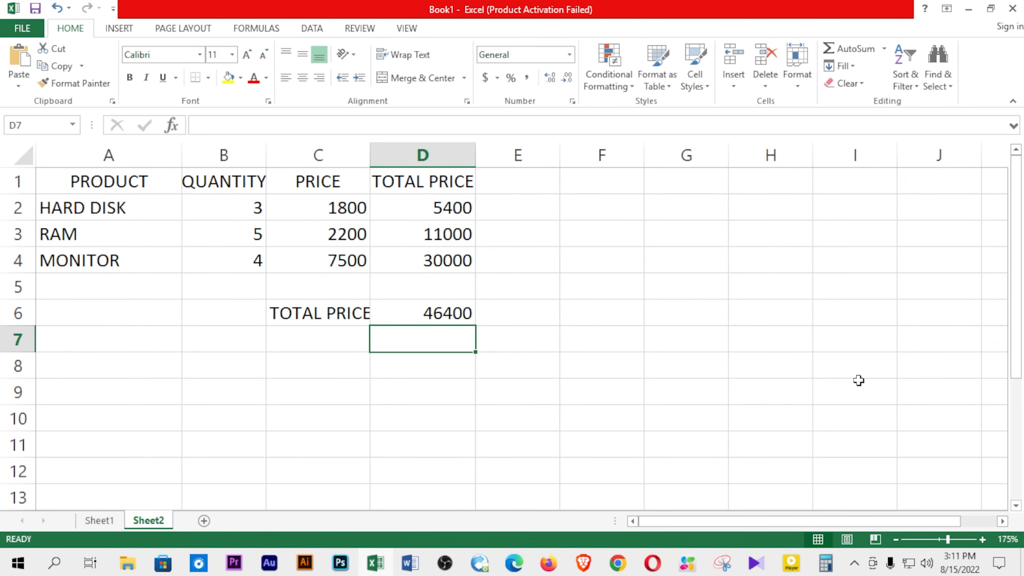
left_click(188, 213)
type("5")
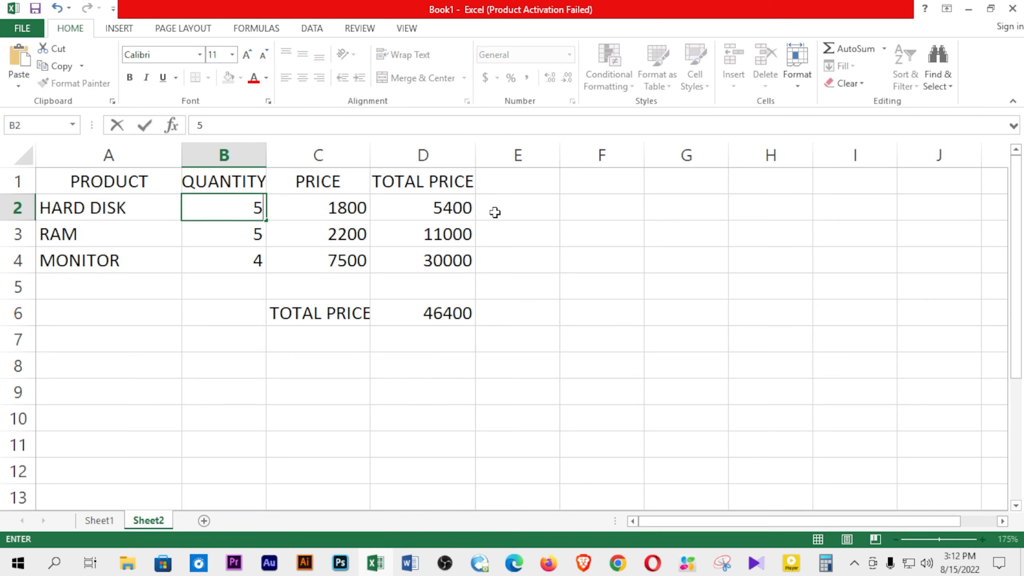
key("Return")
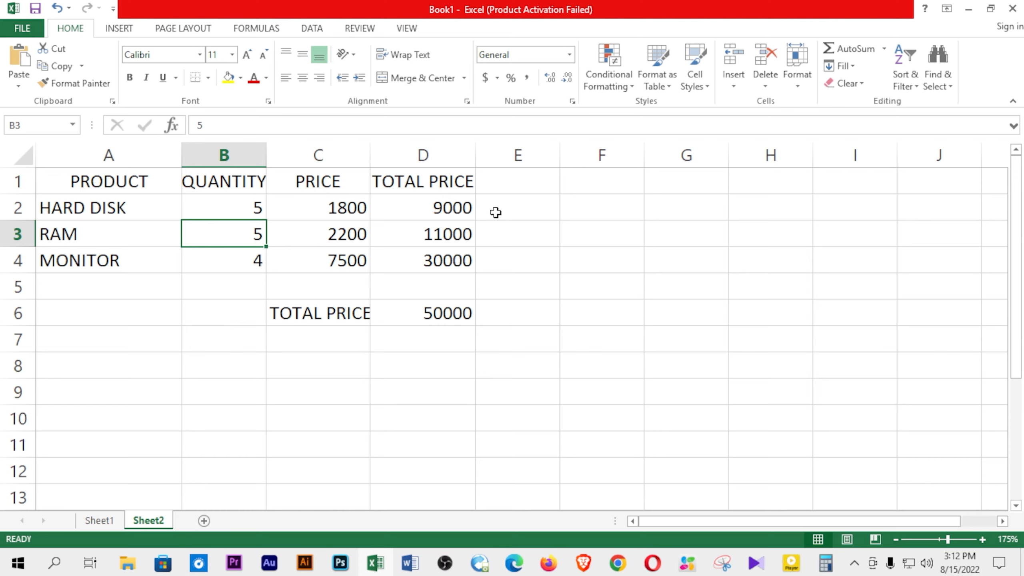
- Apply All Borders to the product table in the range A1:D6
left_click_drag(121, 181, 445, 312)
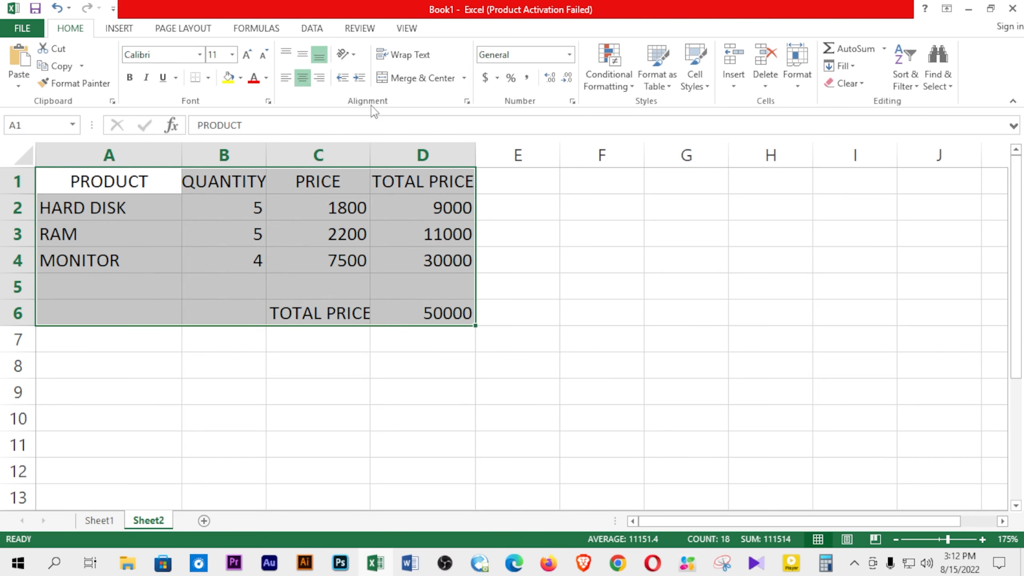
left_click(208, 77)
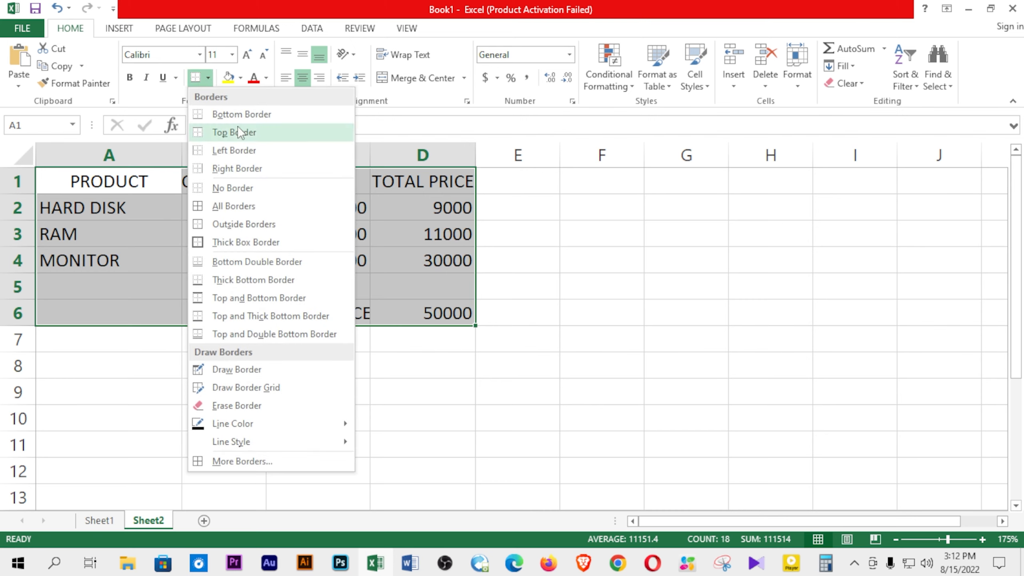
left_click(228, 207)
left_click(446, 341)
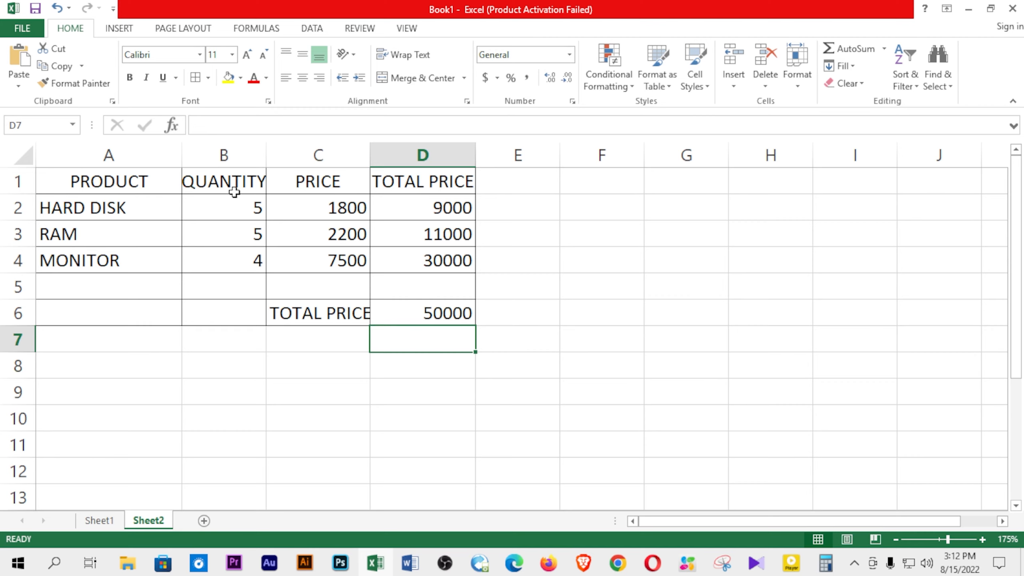
- Check the bordered product table in the print preview and return to the worksheet
left_click(26, 31)
left_click(48, 218)
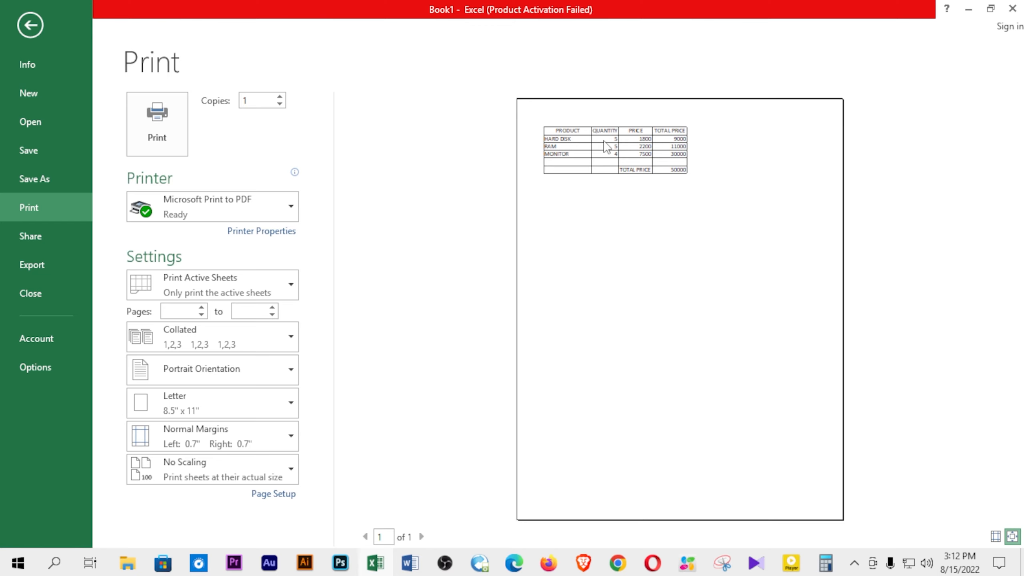
left_click(29, 25)
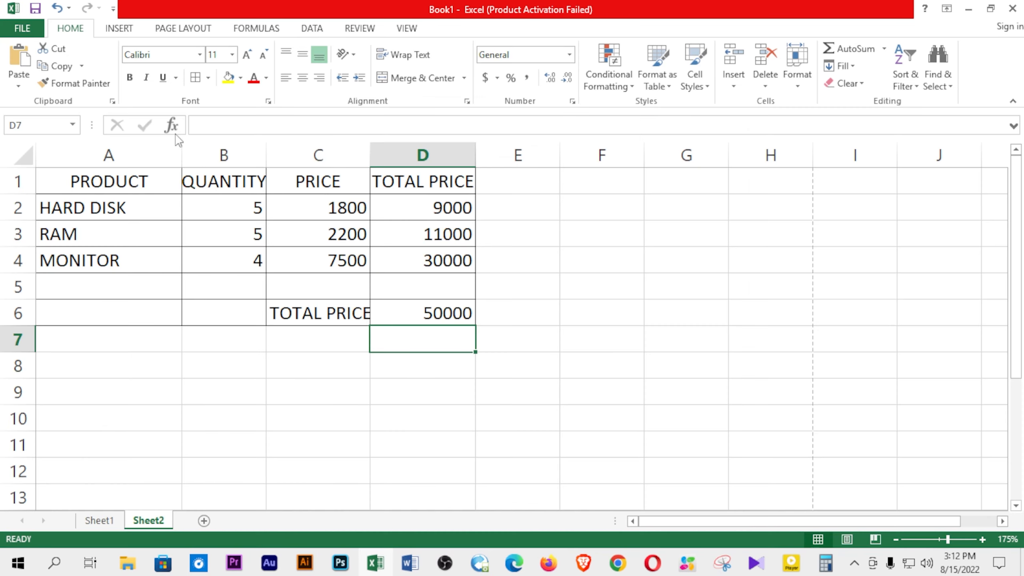